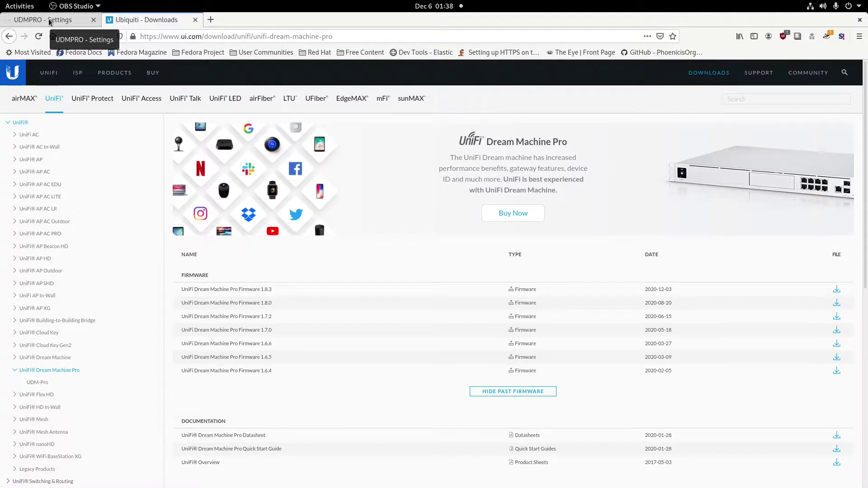
Examine the UDMPRO general settings, including the firmware, performance, hardware and storage sections
{"action": "left_click", "coordinate": [50, 21]}
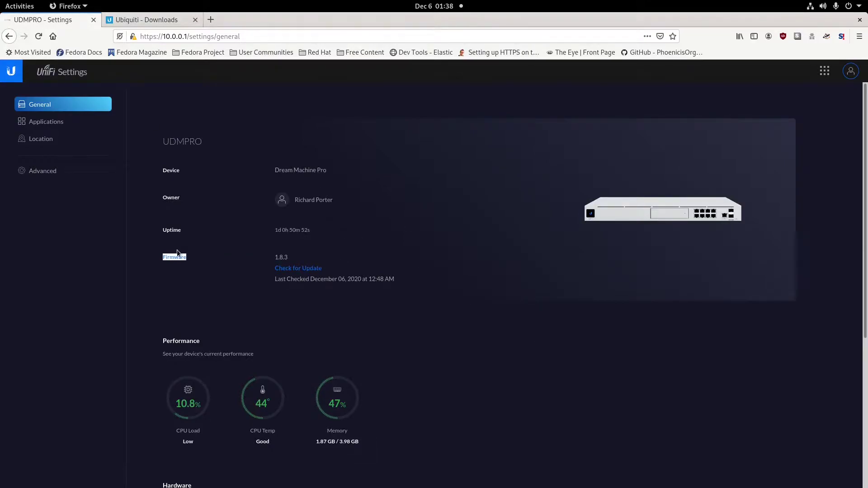
{"action": "left_click", "coordinate": [11, 71]}
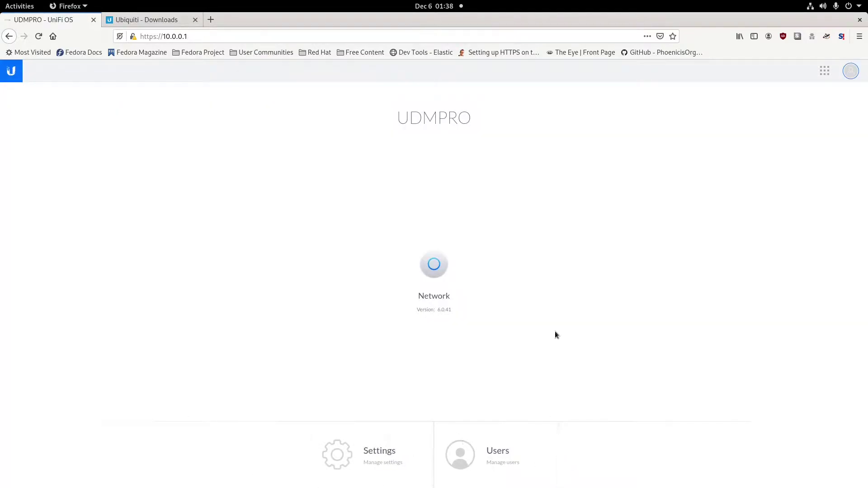
{"action": "left_click", "coordinate": [358, 453]}
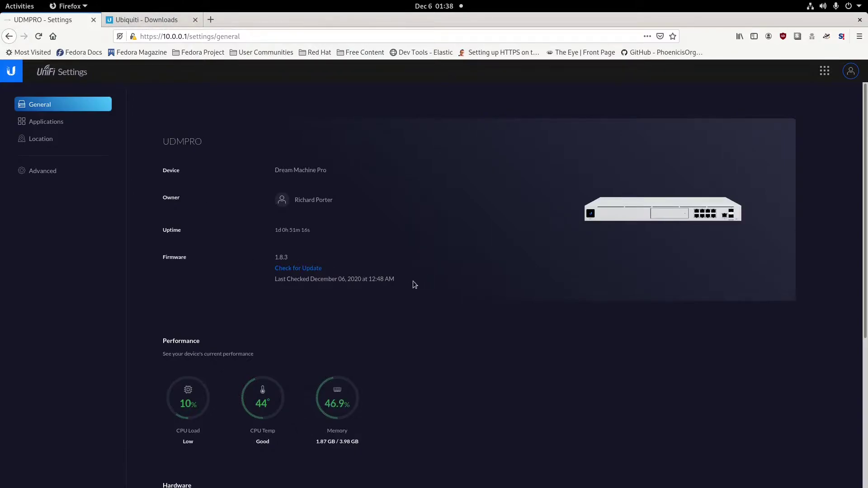
{"action": "scroll", "coordinate": [357, 283], "scroll_direction": "down", "scroll_amount": 2}
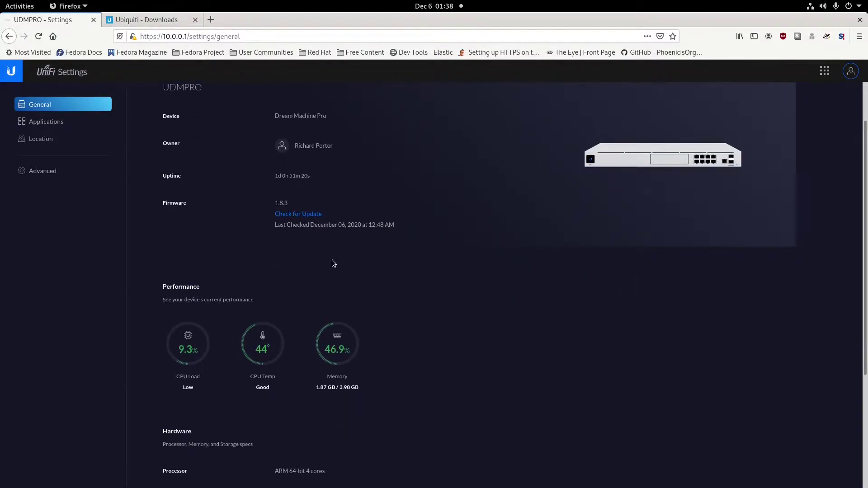
{"action": "scroll", "coordinate": [336, 278], "scroll_direction": "down", "scroll_amount": 4}
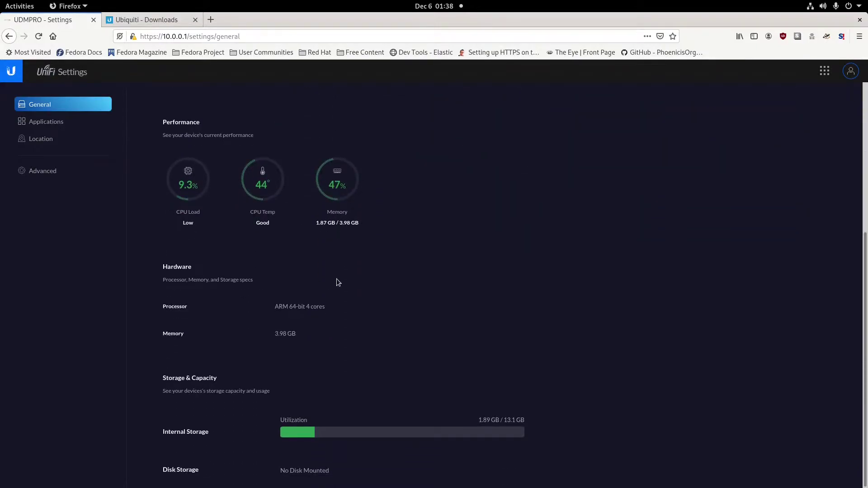
{"action": "scroll", "coordinate": [347, 246], "scroll_direction": "up", "scroll_amount": 5}
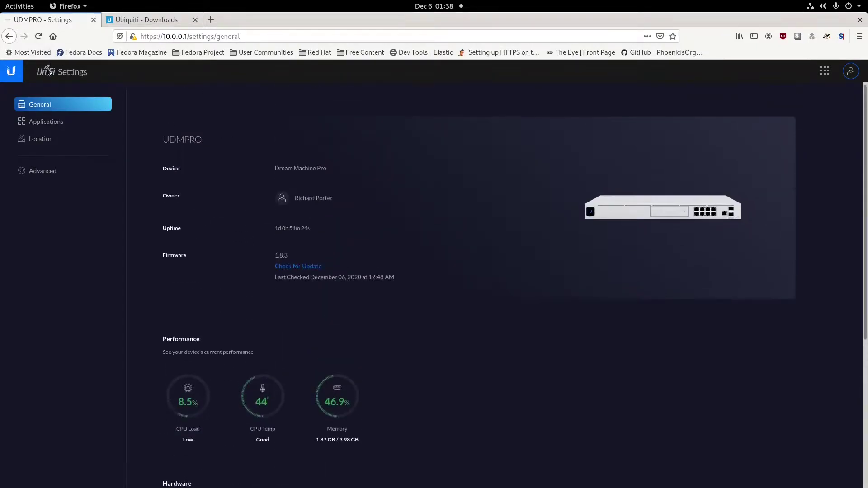
Open the Network application's settings and review the Site page through to the device authentication section
{"action": "left_click", "coordinate": [6, 78]}
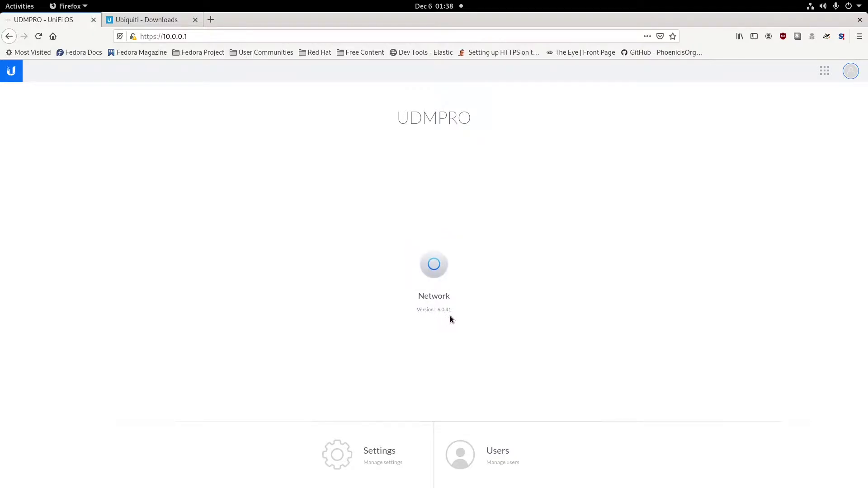
{"action": "left_click", "coordinate": [445, 267]}
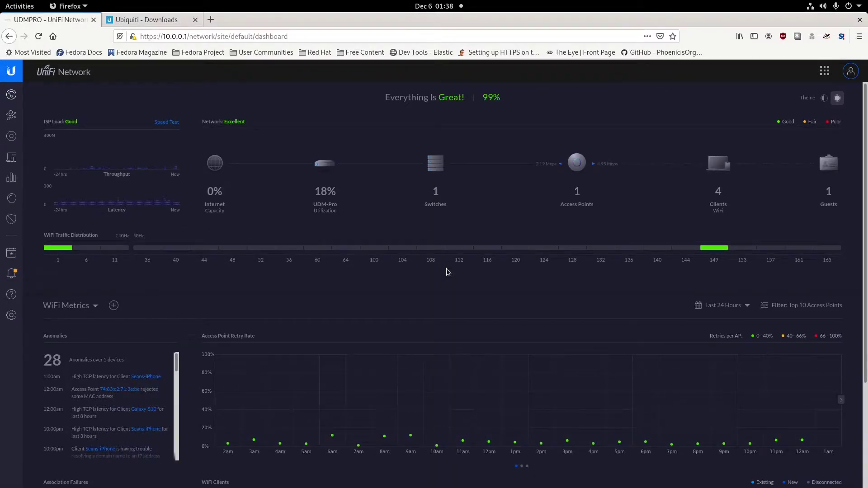
{"action": "left_click", "coordinate": [12, 316]}
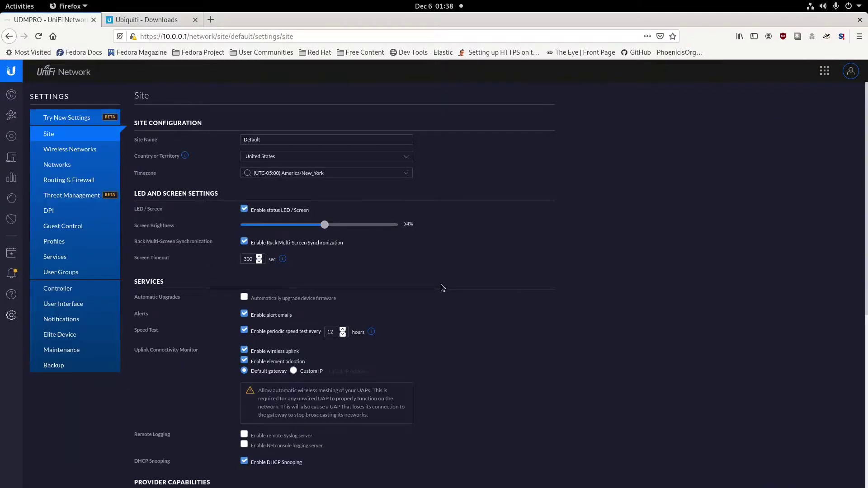
{"action": "scroll", "coordinate": [441, 284], "scroll_direction": "down", "scroll_amount": 5}
{"action": "scroll", "coordinate": [430, 308], "scroll_direction": "down", "scroll_amount": 1}
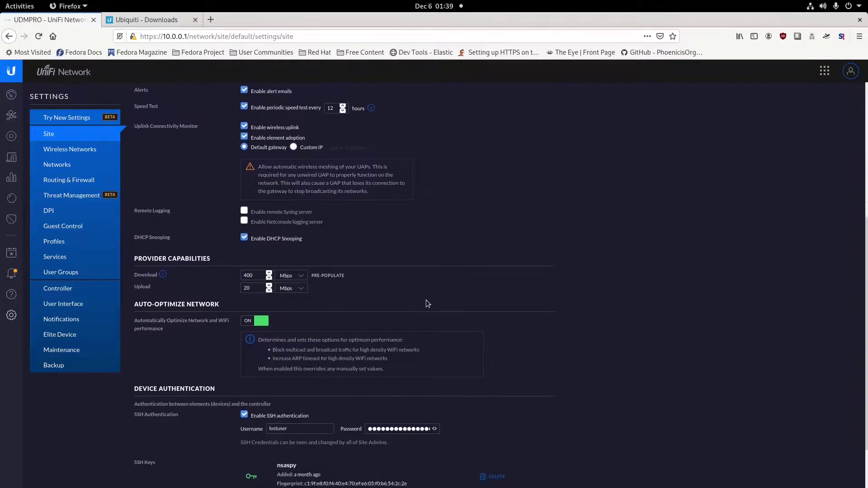
Switch to the new beta settings and view the Networks and Security pages
{"action": "left_click", "coordinate": [60, 117]}
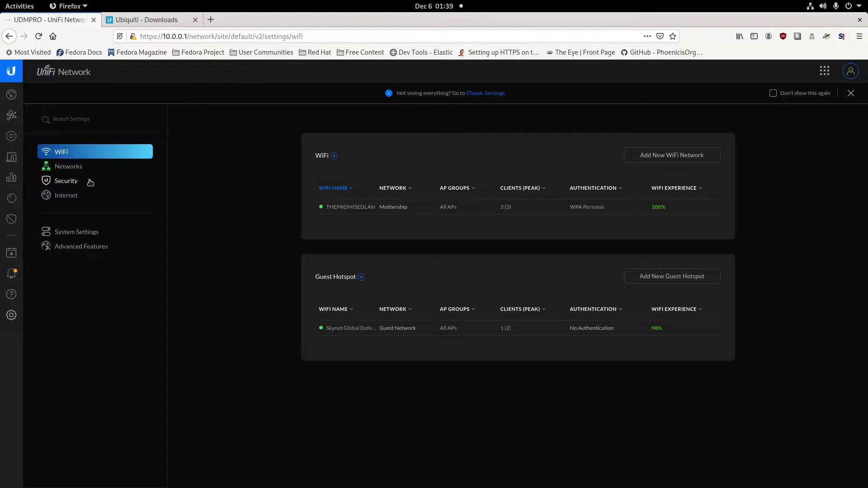
{"action": "left_click", "coordinate": [65, 167]}
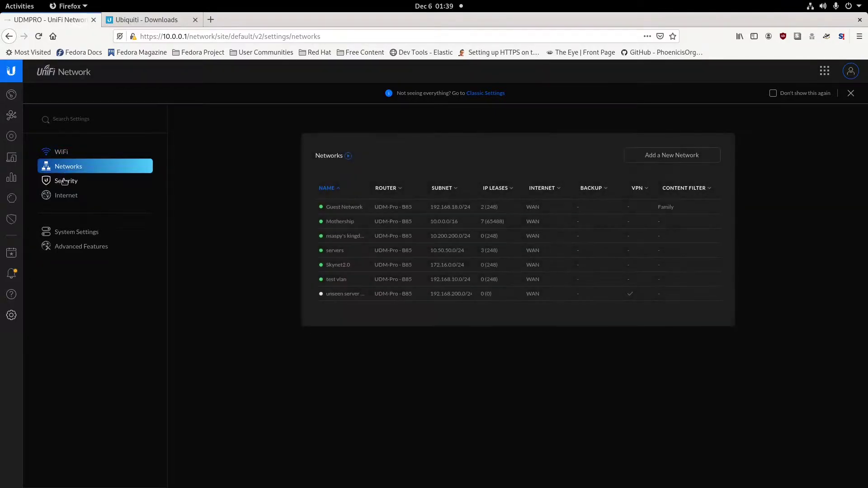
{"action": "left_click", "coordinate": [64, 181]}
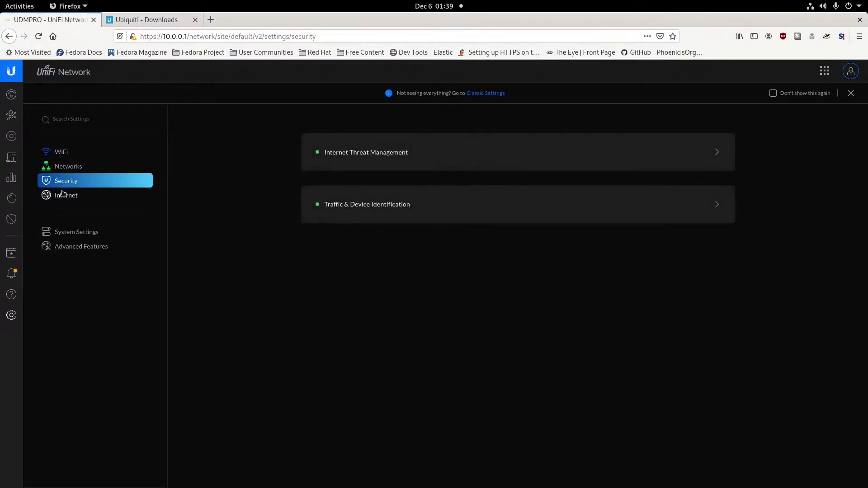
Open Internet Threat Management, review its options and highlight the UDM-Pro throughput note
{"action": "left_click", "coordinate": [372, 163]}
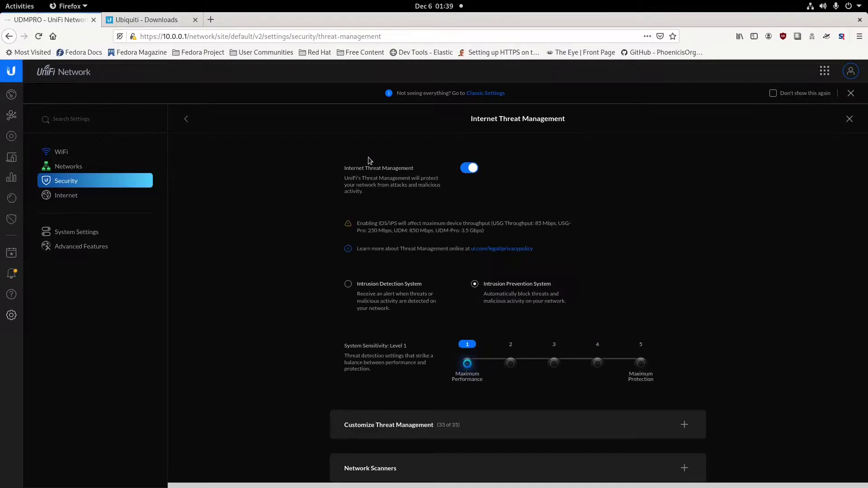
{"action": "scroll", "coordinate": [608, 243], "scroll_direction": "down", "scroll_amount": 2}
{"action": "scroll", "coordinate": [607, 242], "scroll_direction": "down", "scroll_amount": 2}
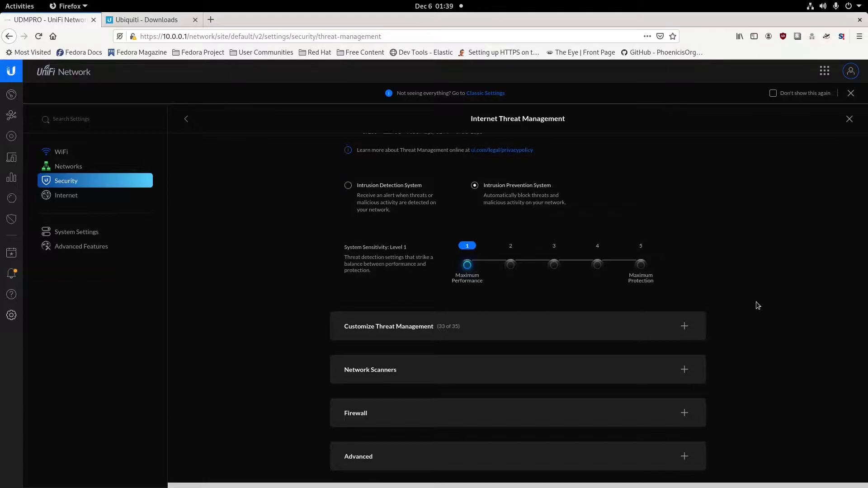
{"action": "scroll", "coordinate": [753, 298], "scroll_direction": "up", "scroll_amount": 4}
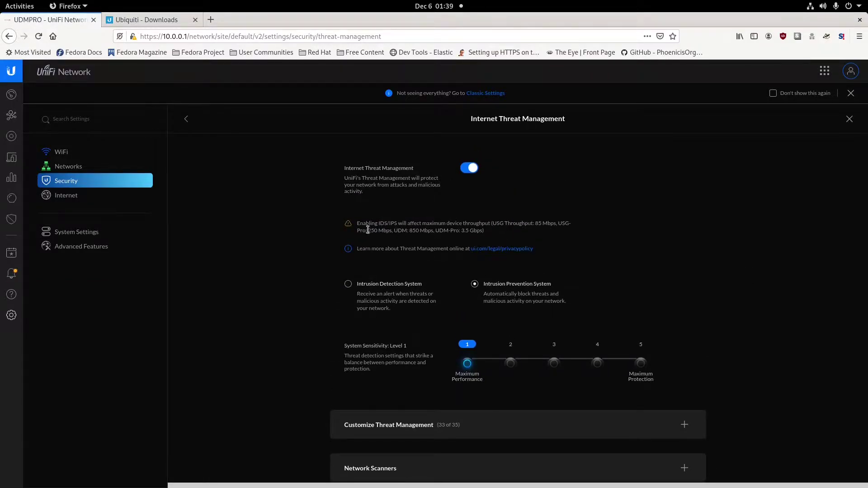
{"action": "left_click_drag", "start_coordinate": [439, 231], "coordinate": [484, 233]}
{"action": "left_click", "coordinate": [483, 236]}
View the Internet and WiFi pages in the new settings and return to the classic settings
{"action": "left_click", "coordinate": [61, 201]}
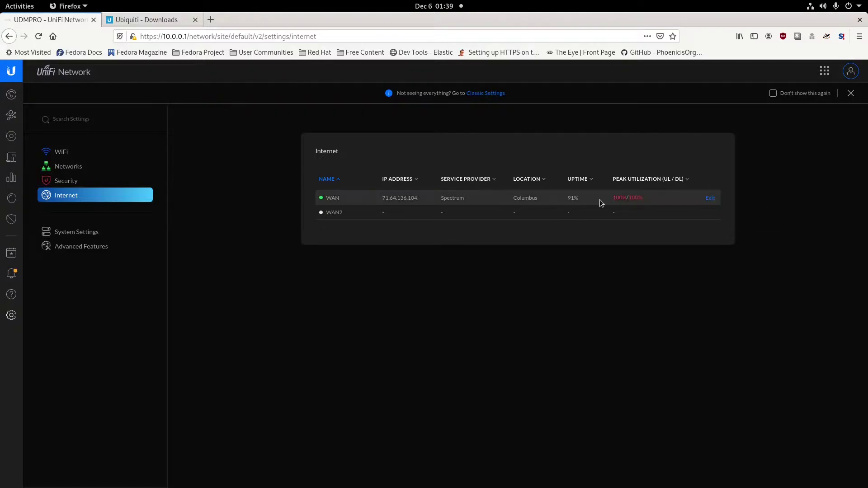
{"action": "left_click", "coordinate": [61, 152]}
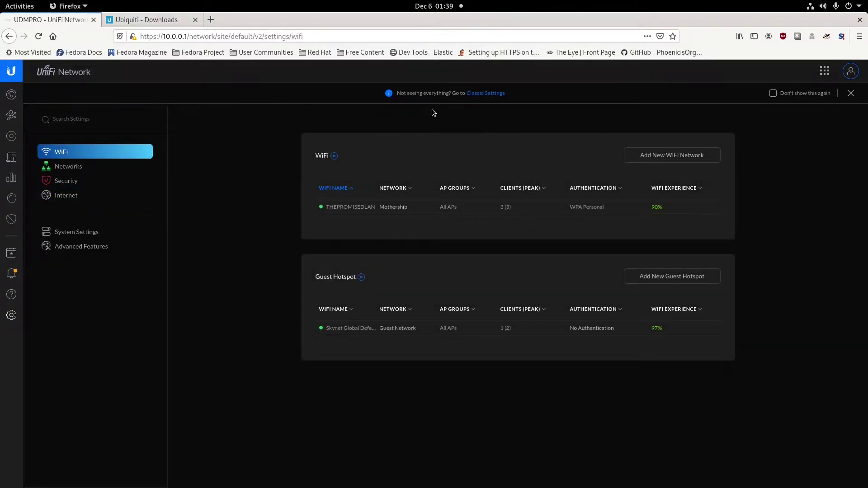
{"action": "left_click", "coordinate": [494, 93]}
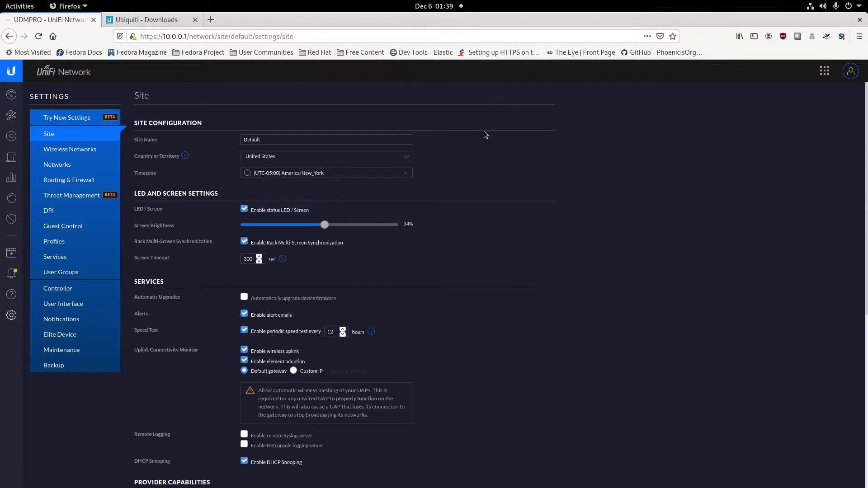
Examine the classic Site settings, covering services, provider capabilities, auto-optimize network and device authentication
{"action": "scroll", "coordinate": [465, 343], "scroll_direction": "down", "scroll_amount": 2}
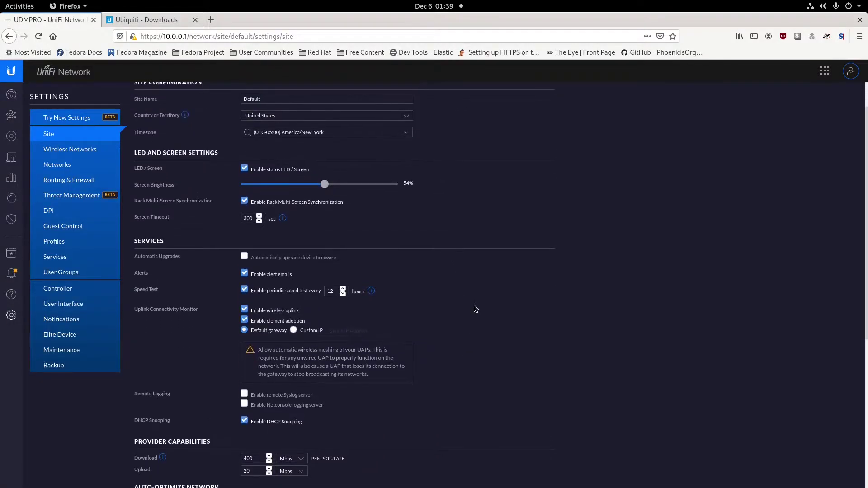
{"action": "scroll", "coordinate": [468, 287], "scroll_direction": "up", "scroll_amount": 1}
{"action": "scroll", "coordinate": [474, 271], "scroll_direction": "down", "scroll_amount": 2}
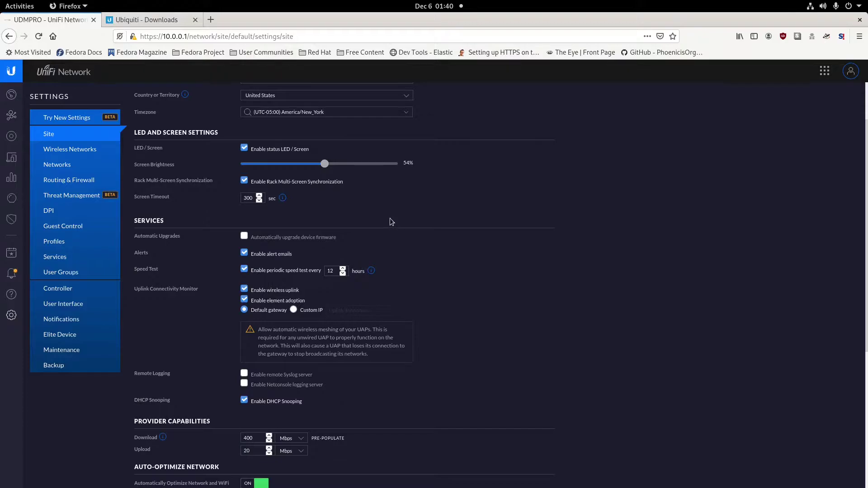
{"action": "scroll", "coordinate": [346, 259], "scroll_direction": "down", "scroll_amount": 3}
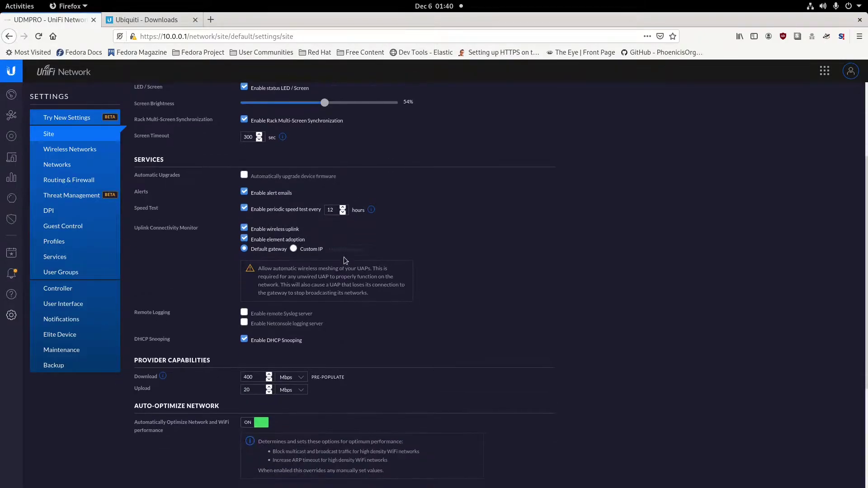
{"action": "scroll", "coordinate": [460, 279], "scroll_direction": "down", "scroll_amount": 7}
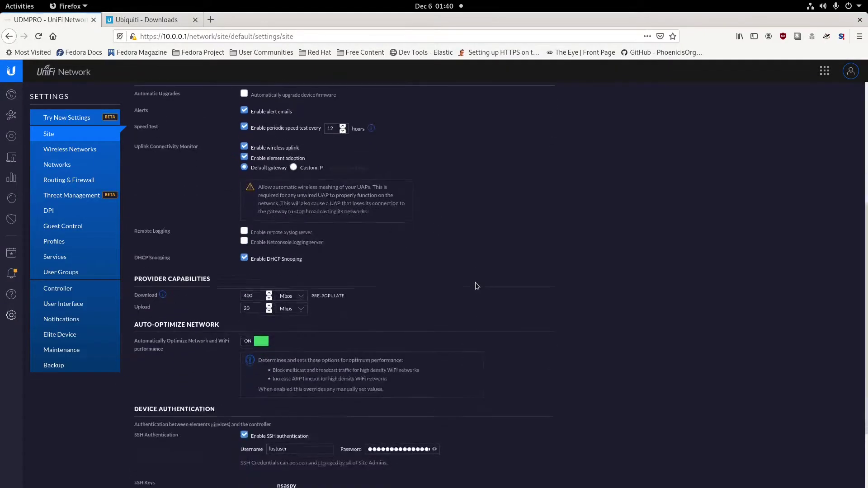
{"action": "scroll", "coordinate": [234, 235], "scroll_direction": "up", "scroll_amount": 10}
{"action": "scroll", "coordinate": [190, 260], "scroll_direction": "down", "scroll_amount": 10}
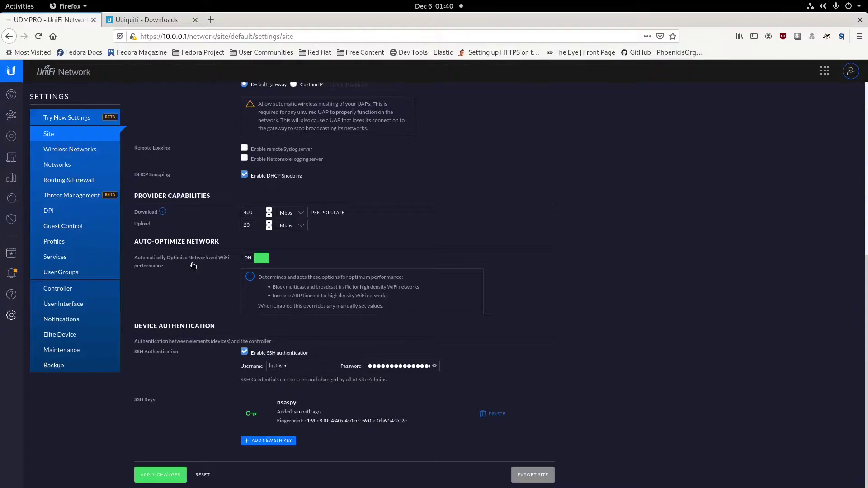
{"action": "scroll", "coordinate": [192, 266], "scroll_direction": "up", "scroll_amount": 10}
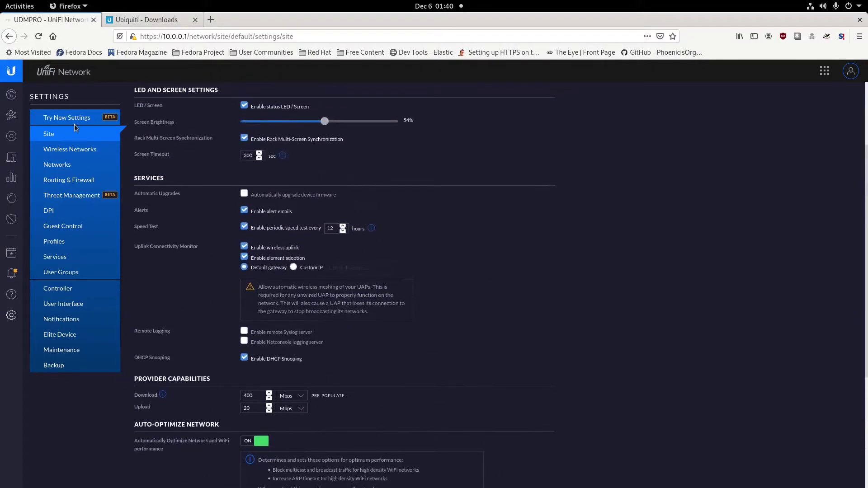
View the classic wireless networks list and open the Skynet Global Defense Network guest hotspot in the new settings
{"action": "left_click", "coordinate": [87, 154]}
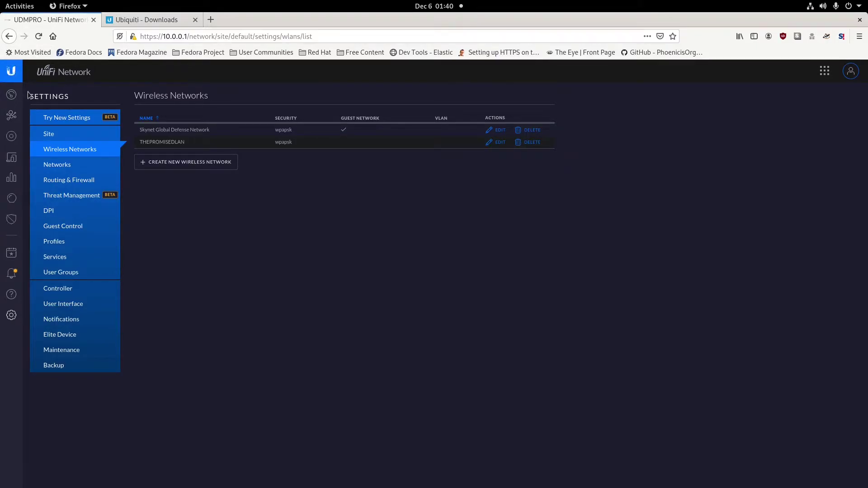
{"action": "left_click", "coordinate": [61, 117]}
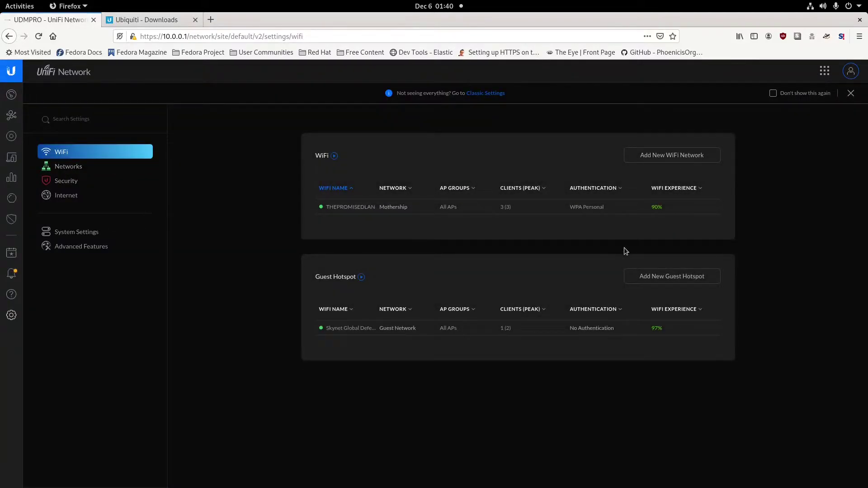
{"action": "left_click", "coordinate": [686, 328]}
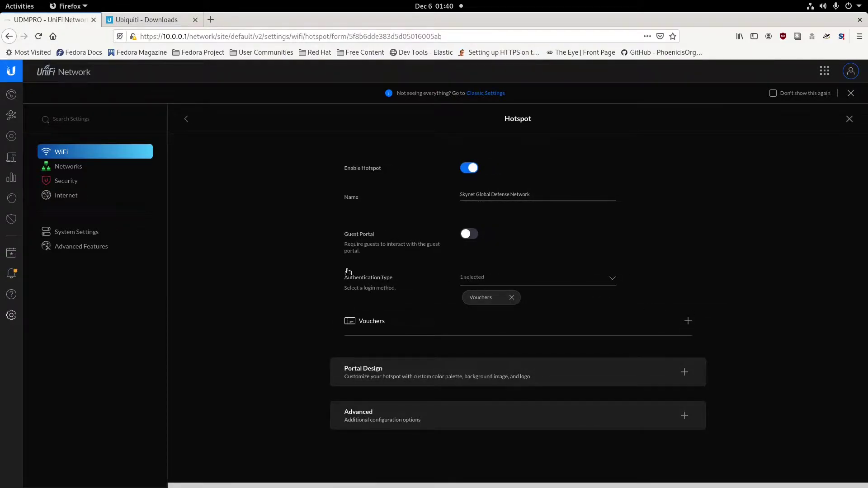
Review the login methods available for the hotspot's authentication type and leave the selection as it is
{"action": "left_click", "coordinate": [612, 279]}
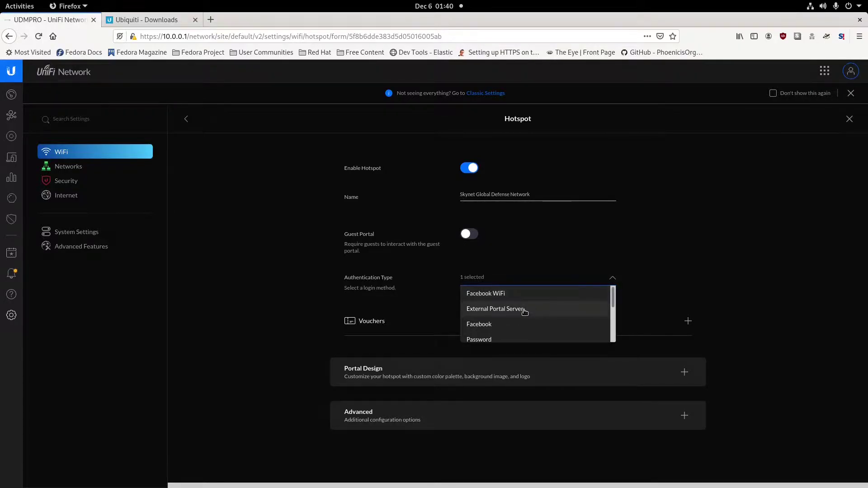
{"action": "scroll", "coordinate": [552, 324], "scroll_direction": "down", "scroll_amount": 3}
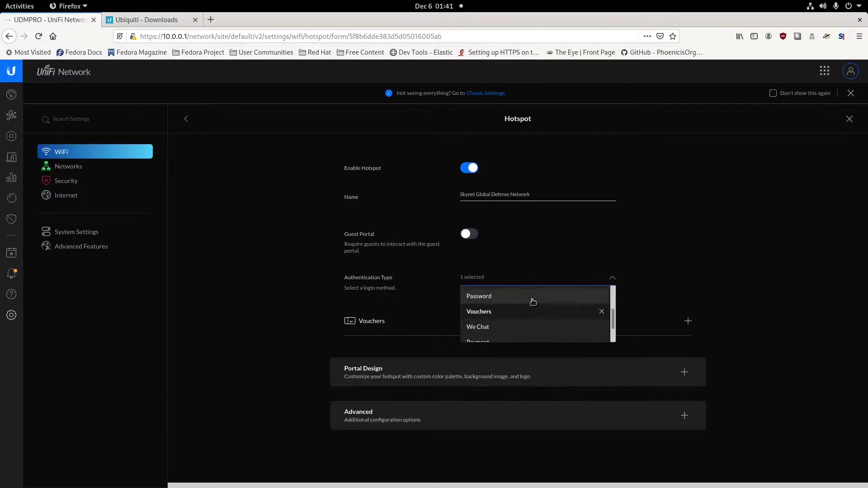
{"action": "scroll", "coordinate": [521, 326], "scroll_direction": "down", "scroll_amount": 2}
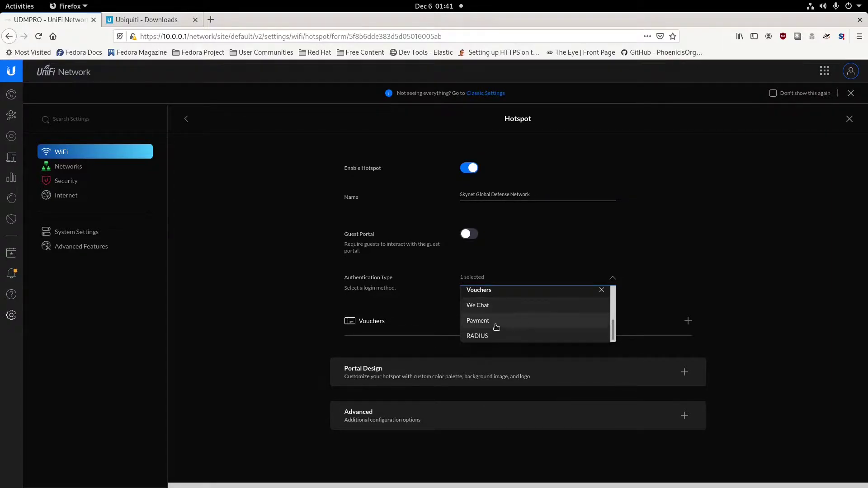
{"action": "scroll", "coordinate": [552, 312], "scroll_direction": "up", "scroll_amount": 5}
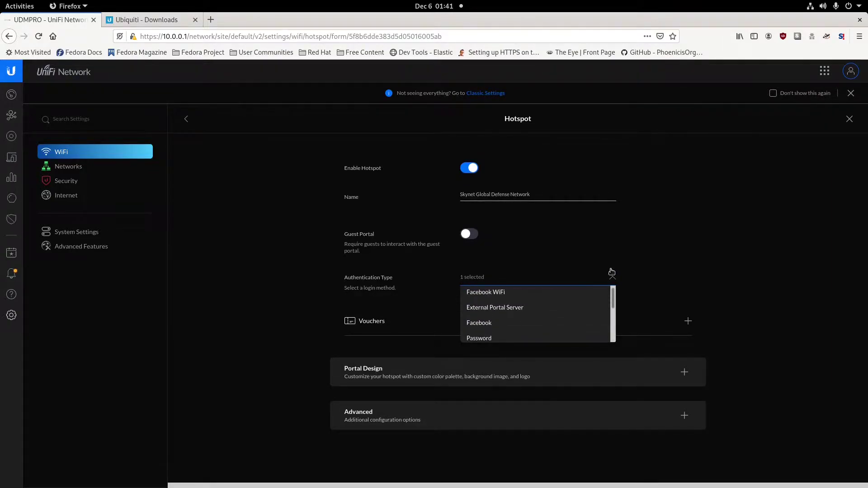
{"action": "left_click", "coordinate": [695, 245]}
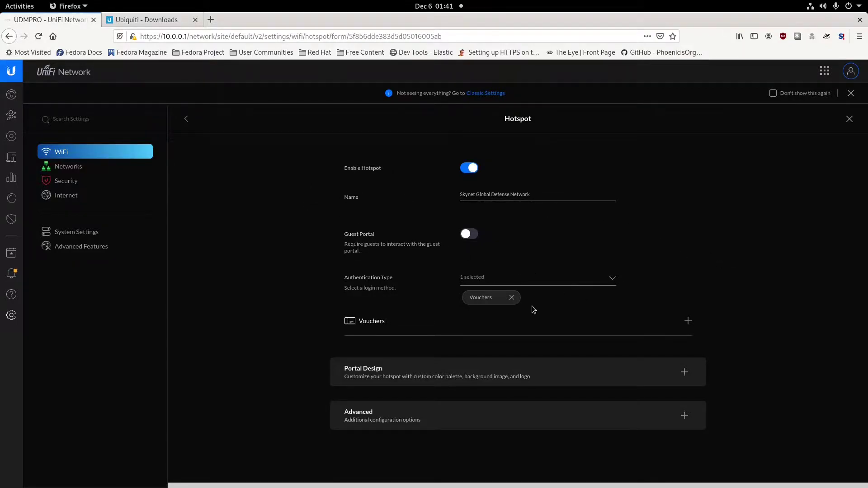
Expand the hotspot's Portal Design section and review its background, logo and color options
{"action": "left_click", "coordinate": [518, 379]}
{"action": "scroll", "coordinate": [519, 360], "scroll_direction": "down", "scroll_amount": 3}
{"action": "scroll", "coordinate": [519, 359], "scroll_direction": "down", "scroll_amount": 10}
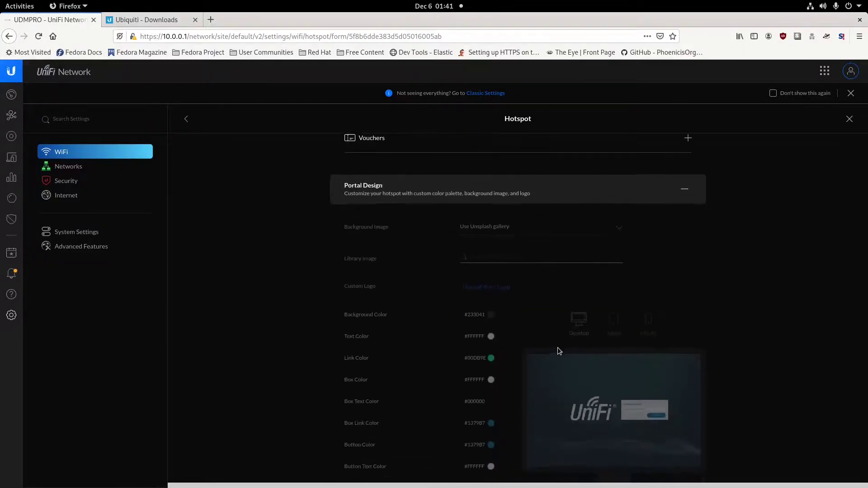
{"action": "scroll", "coordinate": [538, 342], "scroll_direction": "up", "scroll_amount": 6}
{"action": "scroll", "coordinate": [549, 312], "scroll_direction": "up", "scroll_amount": 2}
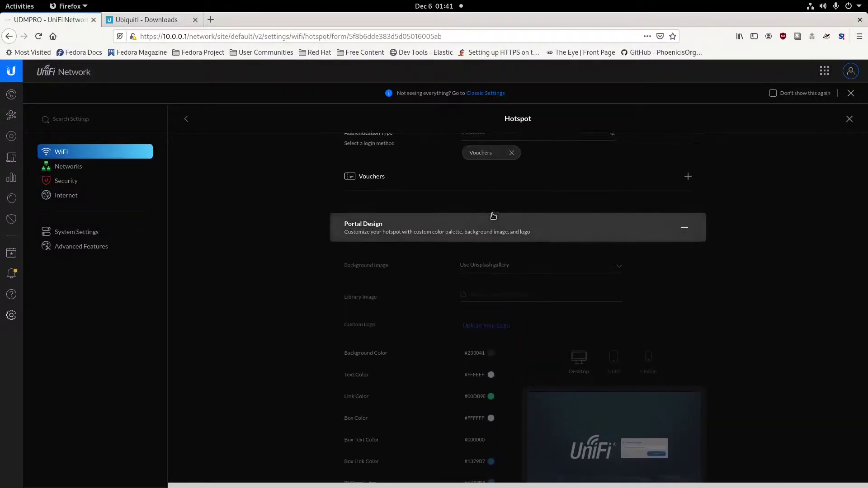
Review the hotspot's Advanced options, including WiFi band, broadcasting APs, session expiration and landing page, and close the hotspot without changes
{"action": "left_click", "coordinate": [487, 227]}
{"action": "left_click", "coordinate": [487, 415]}
{"action": "scroll", "coordinate": [487, 409], "scroll_direction": "down", "scroll_amount": 5}
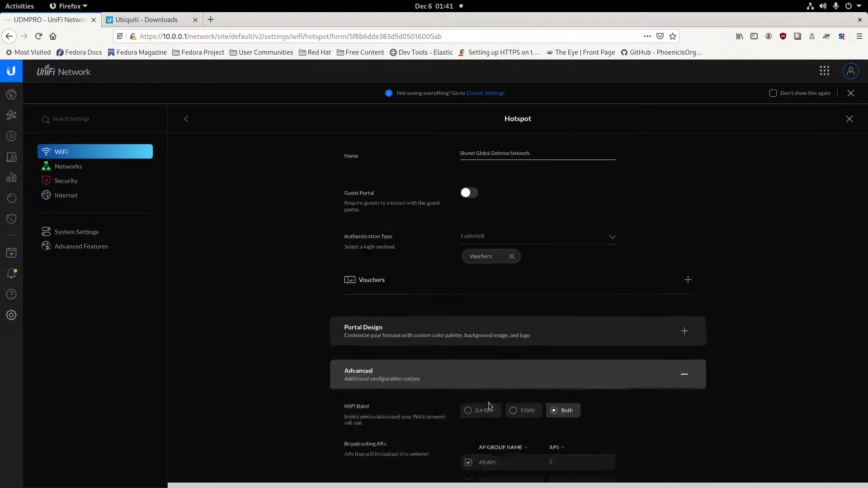
{"action": "scroll", "coordinate": [719, 343], "scroll_direction": "down", "scroll_amount": 6}
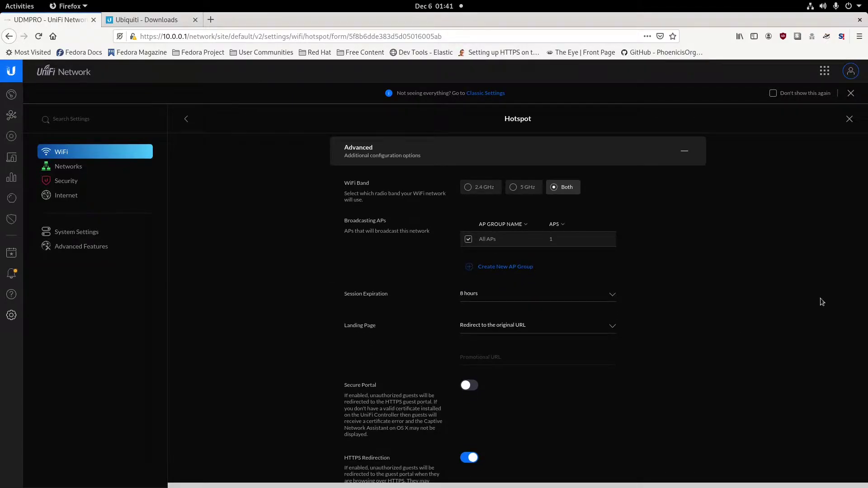
{"action": "left_click", "coordinate": [680, 156]}
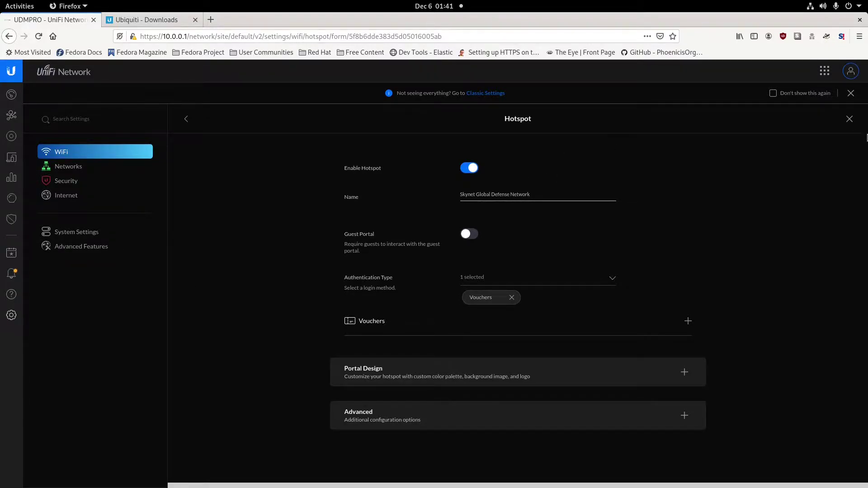
{"action": "left_click", "coordinate": [849, 119]}
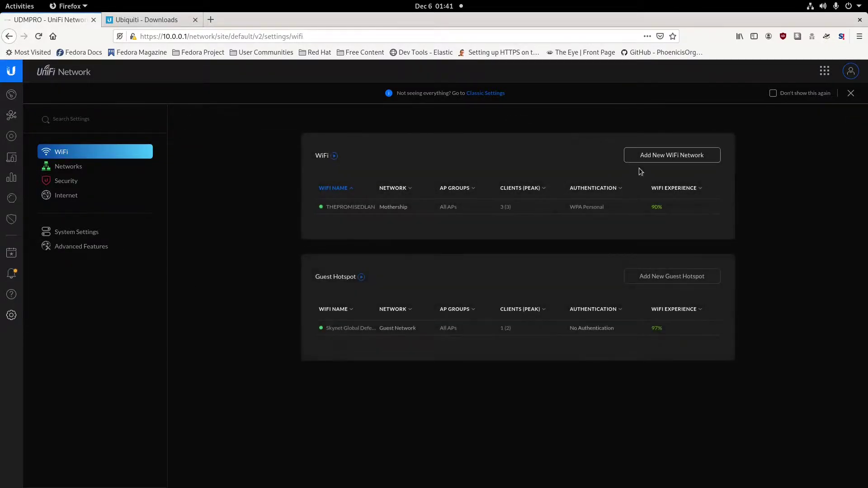
Open the THEPROMISEDLAN WiFi network, examine its Advanced options down through the WiFi Scheduler, and close it without changes
{"action": "left_click", "coordinate": [663, 207]}
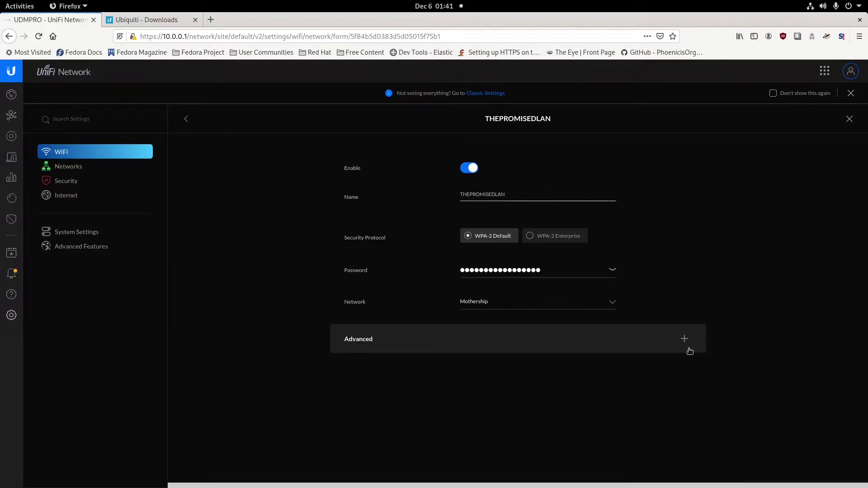
{"action": "left_click", "coordinate": [680, 340]}
{"action": "scroll", "coordinate": [646, 371], "scroll_direction": "down", "scroll_amount": 2}
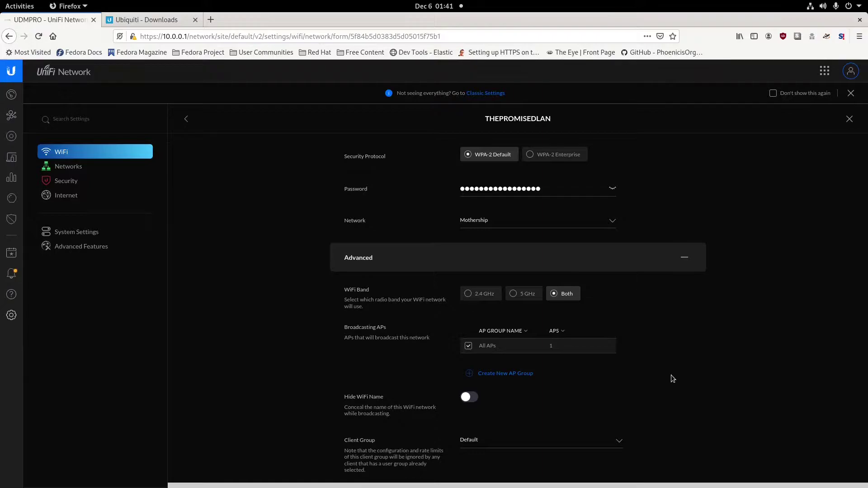
{"action": "scroll", "coordinate": [671, 375], "scroll_direction": "down", "scroll_amount": 5}
{"action": "scroll", "coordinate": [668, 366], "scroll_direction": "down", "scroll_amount": 6}
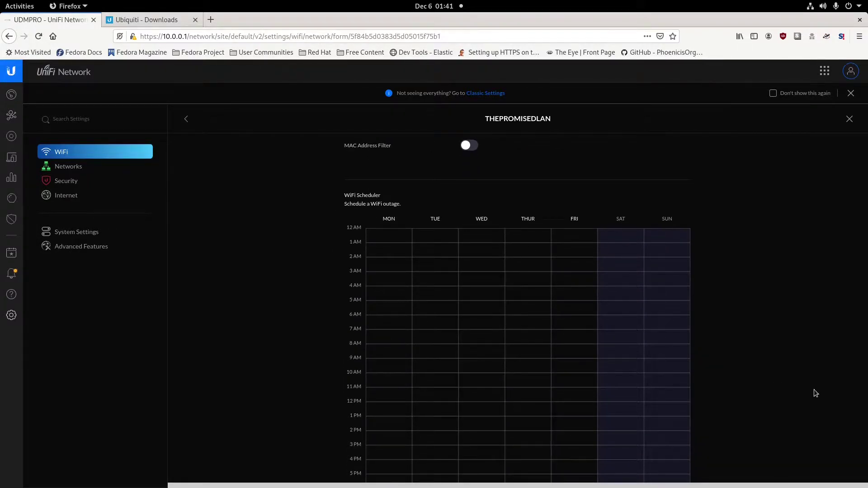
{"action": "scroll", "coordinate": [805, 370], "scroll_direction": "up", "scroll_amount": 2}
{"action": "scroll", "coordinate": [801, 365], "scroll_direction": "down", "scroll_amount": 5}
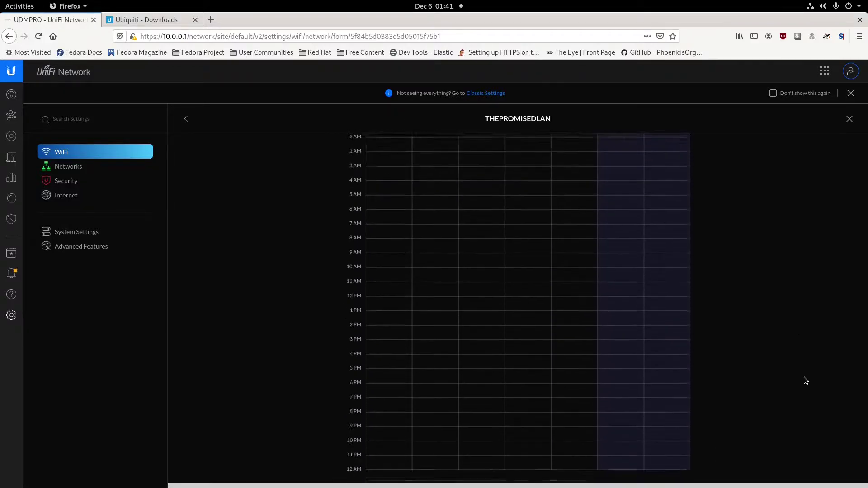
{"action": "scroll", "coordinate": [801, 362], "scroll_direction": "up", "scroll_amount": 15}
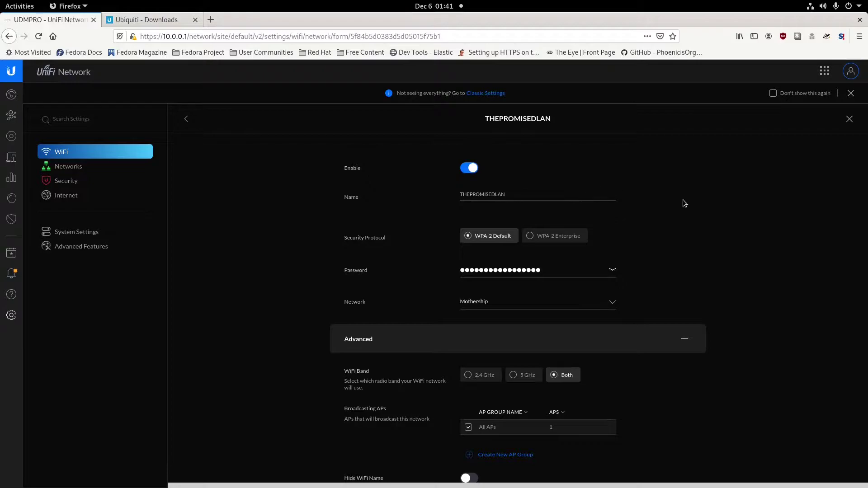
{"action": "left_click", "coordinate": [848, 118]}
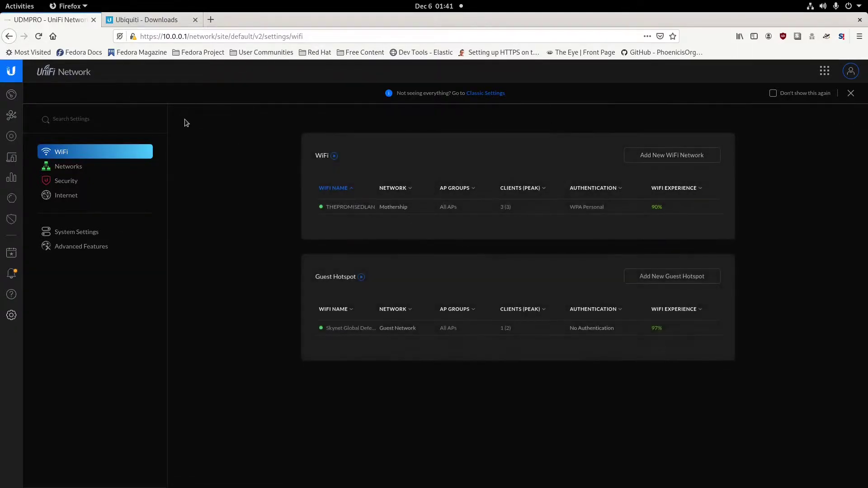
Return to the classic settings and view the wireless networks list and the configured networks list
{"action": "left_click", "coordinate": [498, 95]}
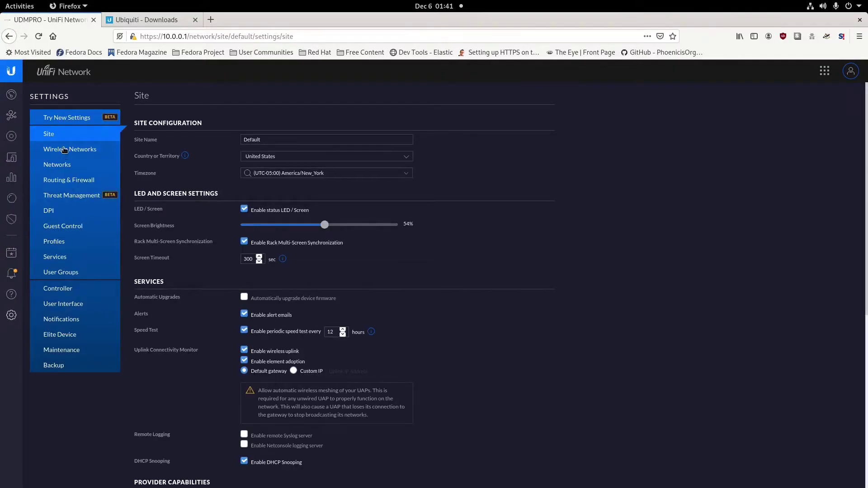
{"action": "left_click", "coordinate": [66, 154]}
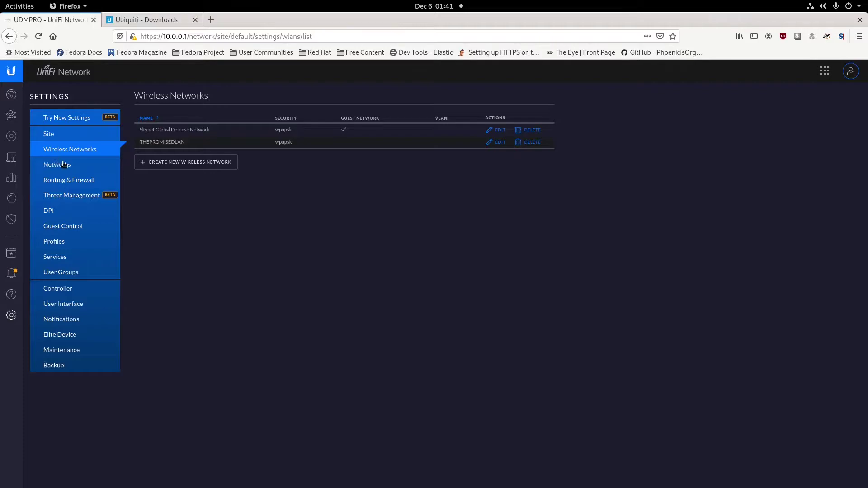
{"action": "left_click", "coordinate": [55, 167]}
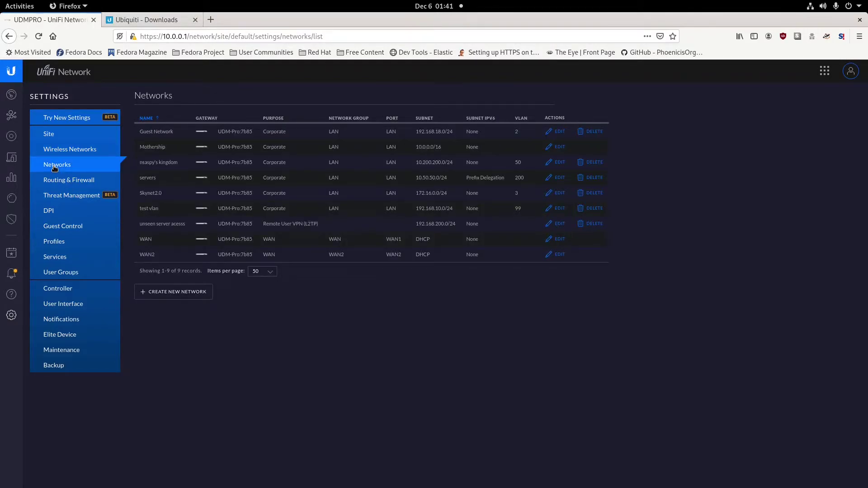
Look through the classic Routing & Firewall settings: static routes, firewall rules, port forwarding and GeoIP filtering
{"action": "left_click", "coordinate": [73, 180]}
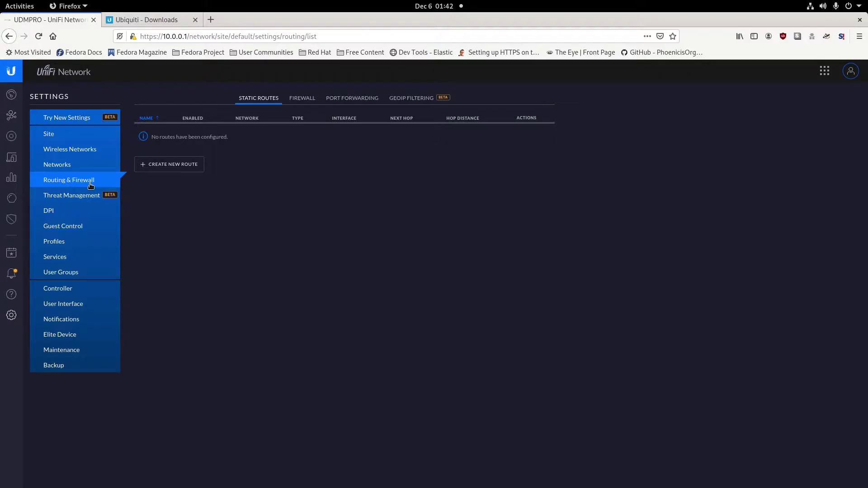
{"action": "left_click", "coordinate": [299, 99]}
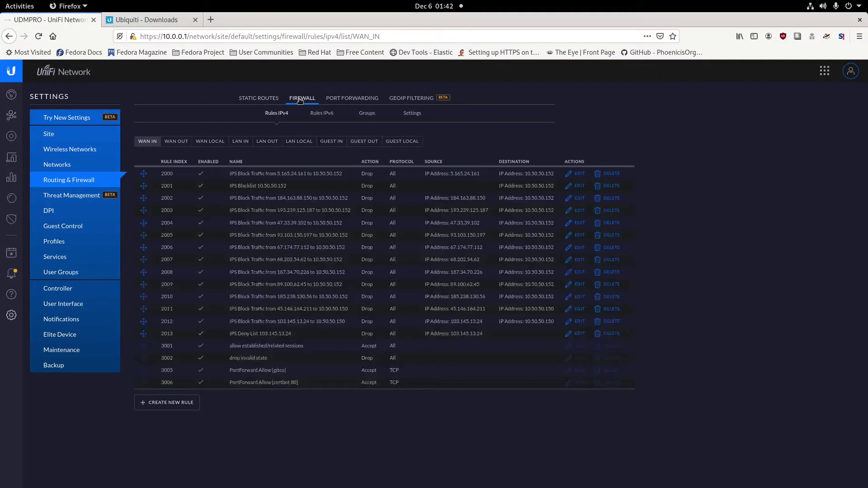
{"action": "left_click", "coordinate": [341, 100]}
{"action": "left_click", "coordinate": [423, 99]}
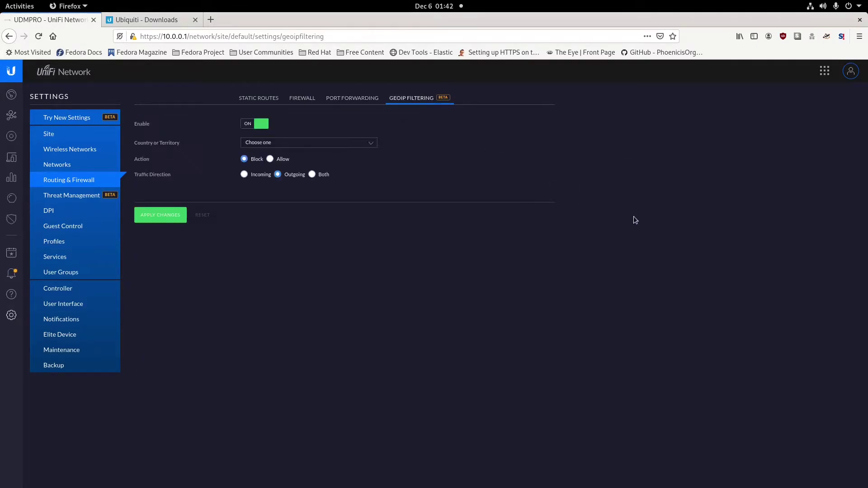
Browse the countries and territories available for GeoIP filtering and leave the selection unset
{"action": "left_click", "coordinate": [344, 143]}
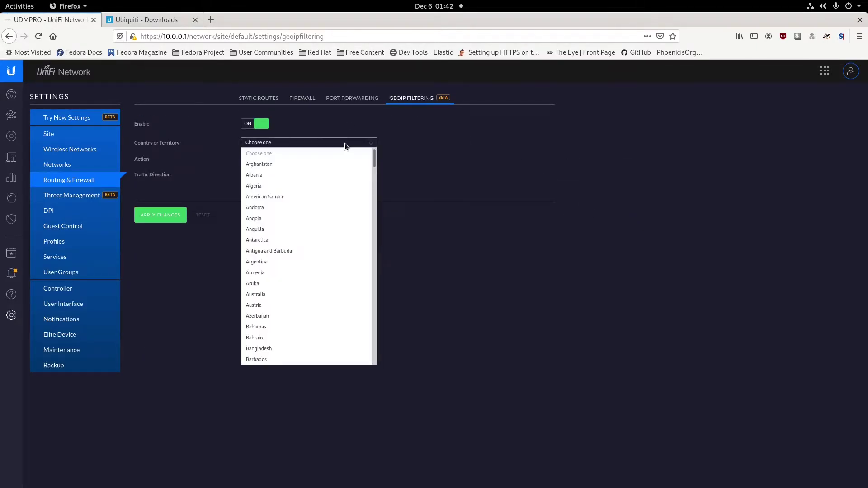
{"action": "left_click", "coordinate": [344, 143]}
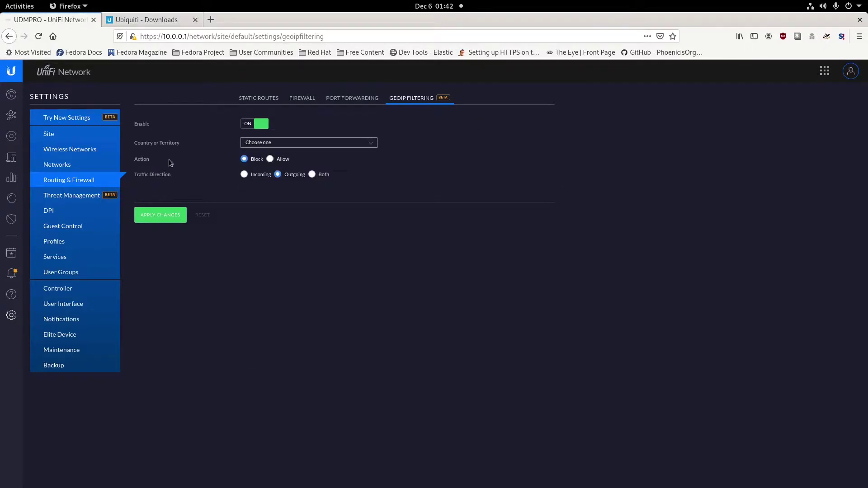
{"action": "left_click", "coordinate": [290, 145]}
{"action": "scroll", "coordinate": [311, 289], "scroll_direction": "down", "scroll_amount": 15}
{"action": "scroll", "coordinate": [311, 286], "scroll_direction": "down", "scroll_amount": 20}
{"action": "scroll", "coordinate": [315, 278], "scroll_direction": "down", "scroll_amount": 15}
{"action": "left_click", "coordinate": [598, 305]}
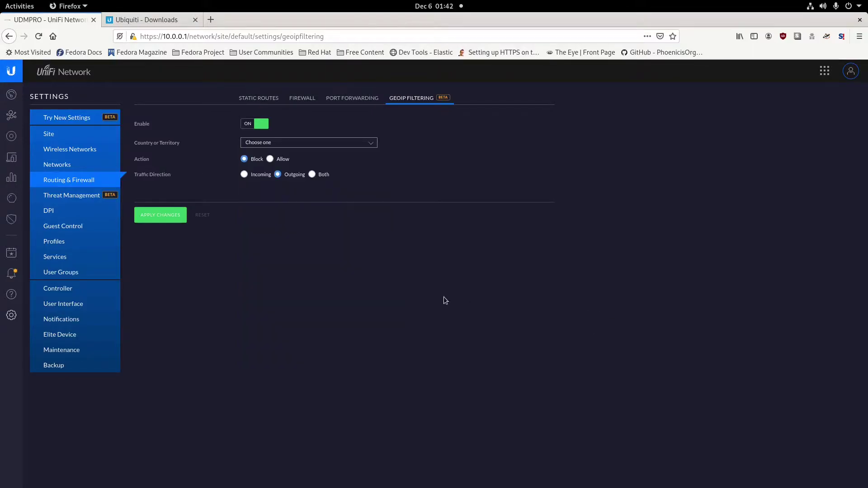
View the Threat Management settings and the DPI settings, including the DPI restrictions
{"action": "left_click", "coordinate": [62, 195]}
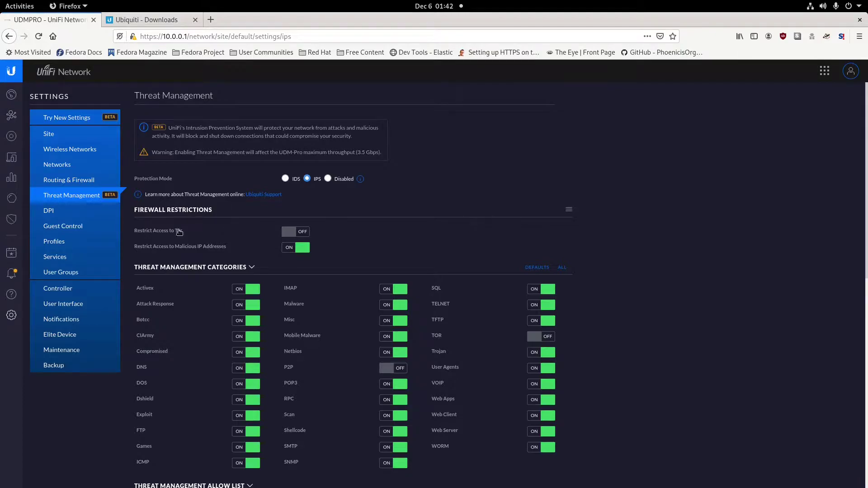
{"action": "left_click", "coordinate": [49, 212]}
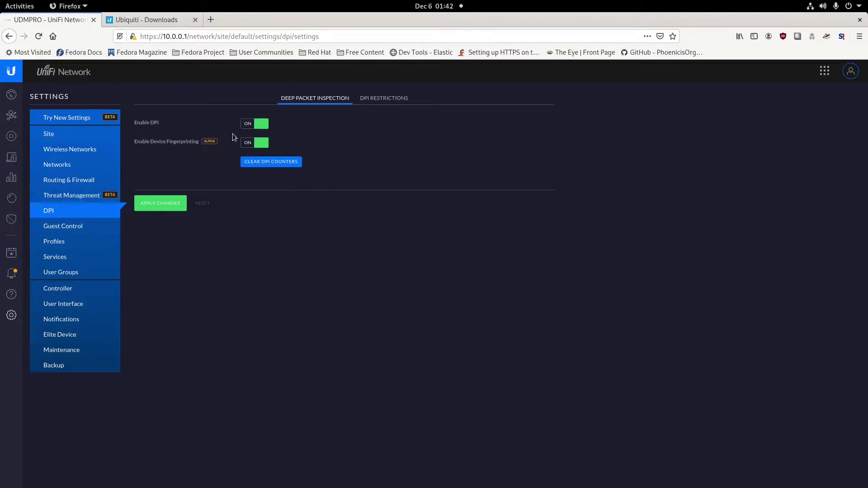
{"action": "left_click", "coordinate": [374, 98]}
{"action": "left_click", "coordinate": [321, 97]}
View the Guest Control policies and the RADIUS and switch port profiles
{"action": "left_click", "coordinate": [70, 226]}
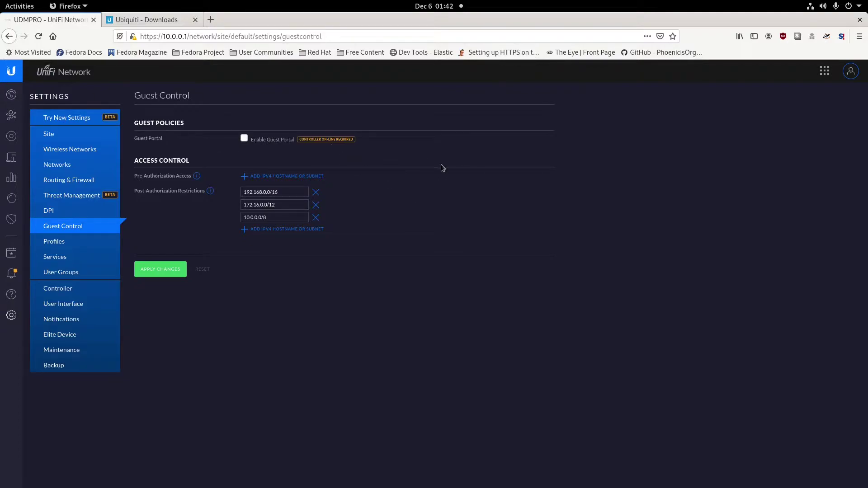
{"action": "left_click", "coordinate": [54, 245]}
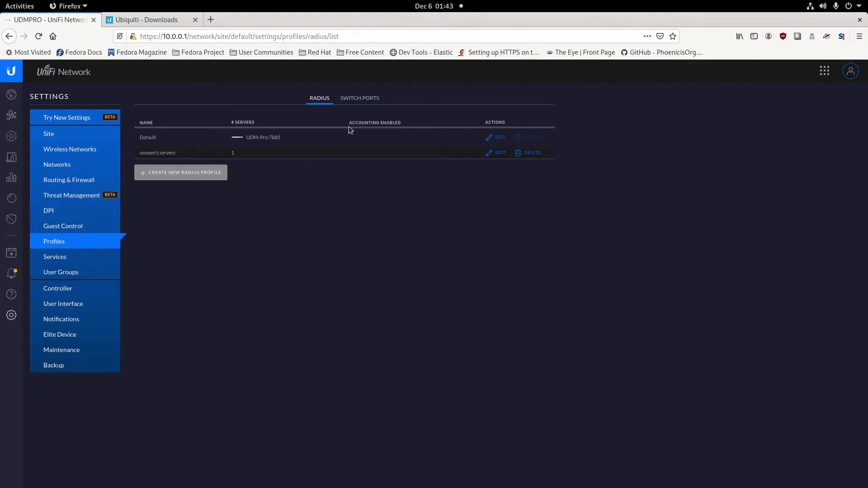
{"action": "left_click", "coordinate": [368, 100]}
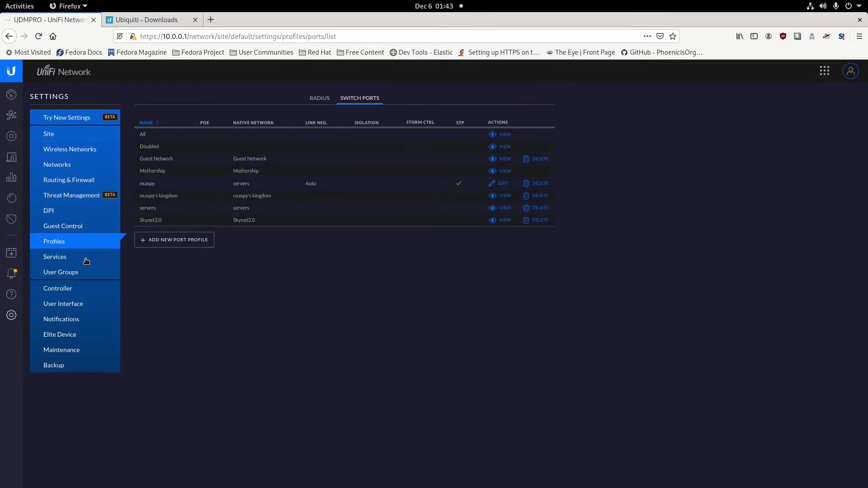
Look through the classic Services settings, covering RADIUS users, DHCP relay, MDNS, UPnP, NTP servers and scheduled upgrades
{"action": "left_click", "coordinate": [64, 263]}
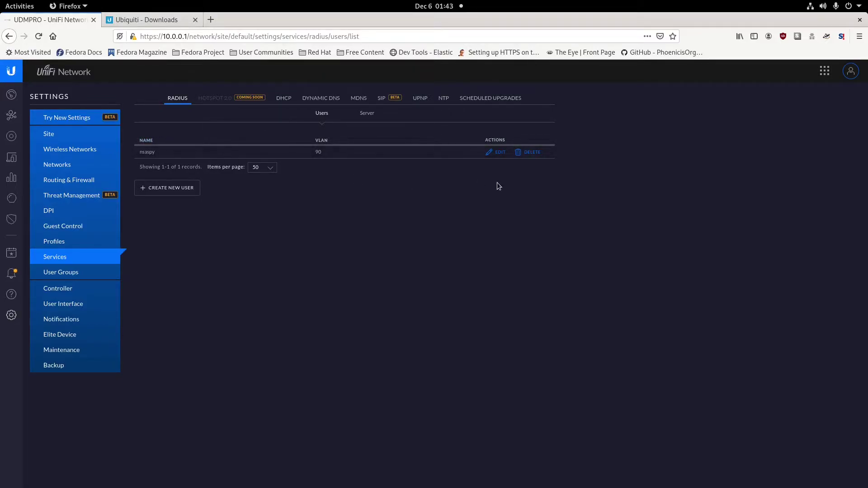
{"action": "left_click", "coordinate": [284, 100]}
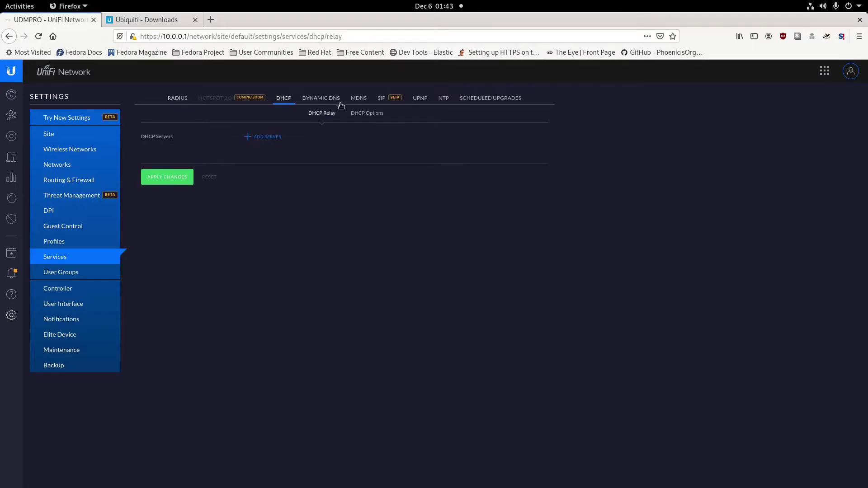
{"action": "left_click", "coordinate": [364, 103]}
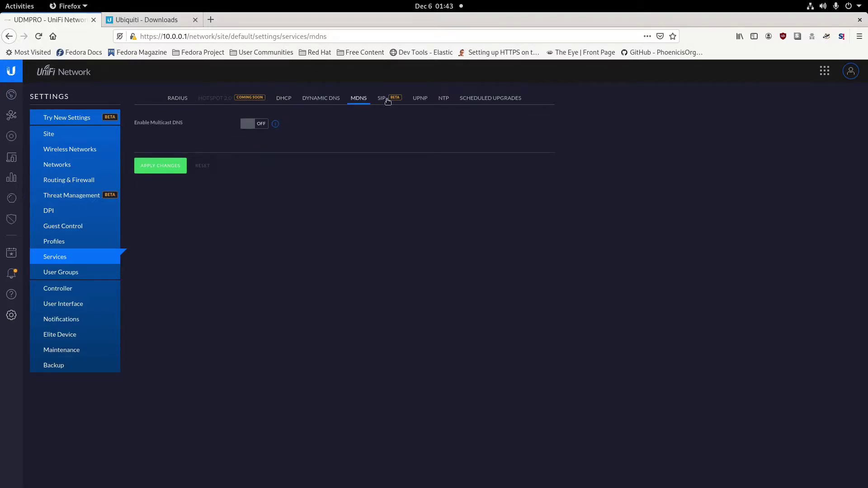
{"action": "left_click", "coordinate": [424, 102]}
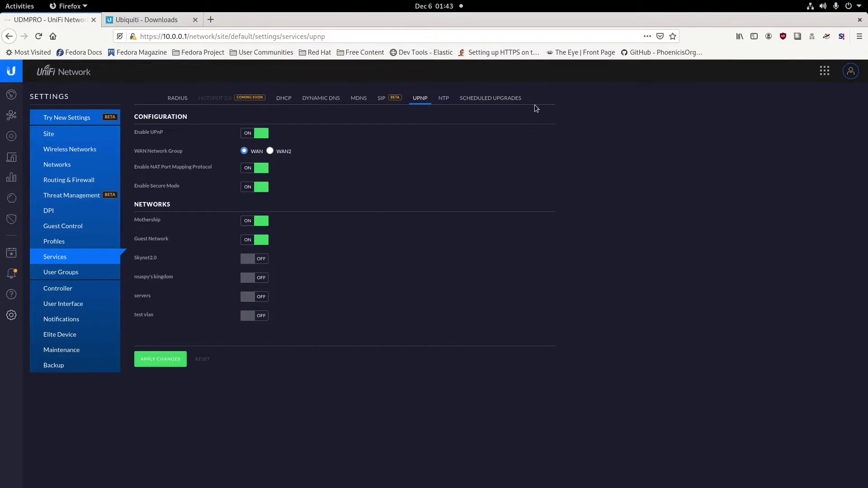
{"action": "left_click", "coordinate": [443, 98]}
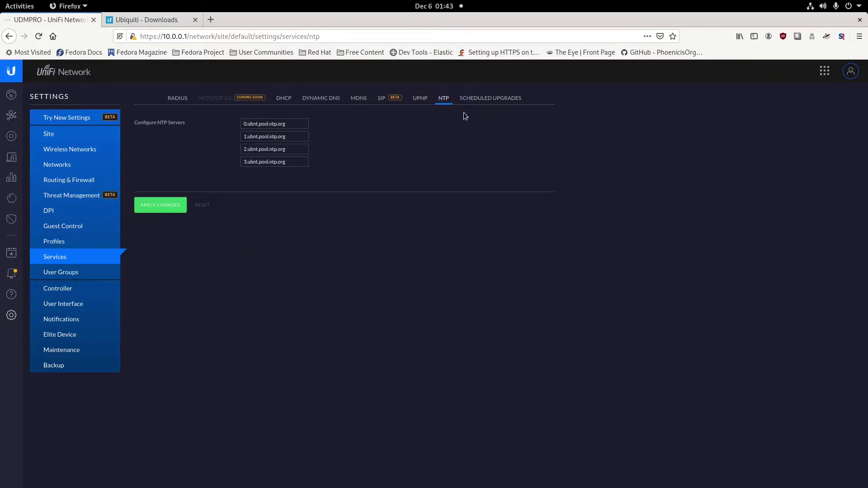
{"action": "left_click", "coordinate": [490, 100]}
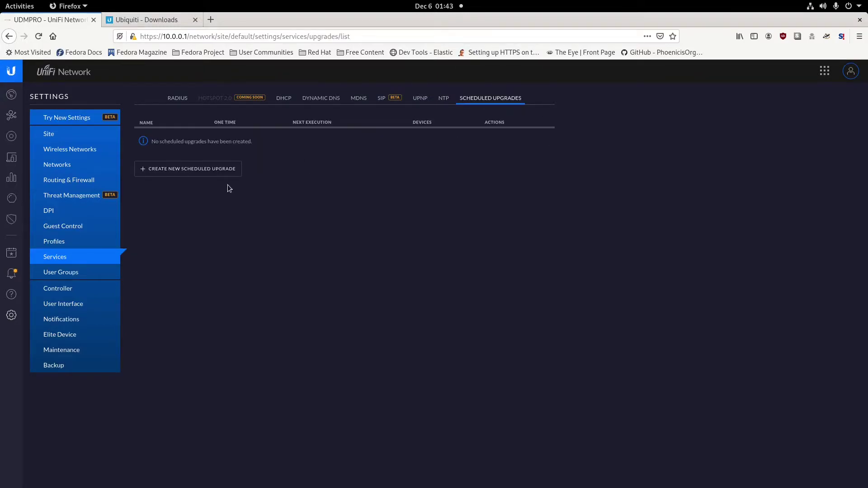
{"action": "left_click", "coordinate": [188, 101]}
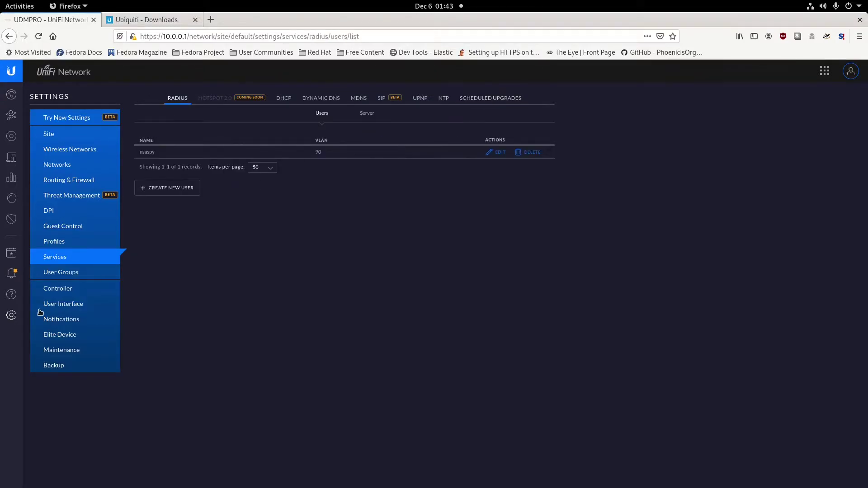
View the user groups and examine the Controller settings, including controller name, floorplan and mail server options
{"action": "left_click", "coordinate": [63, 274]}
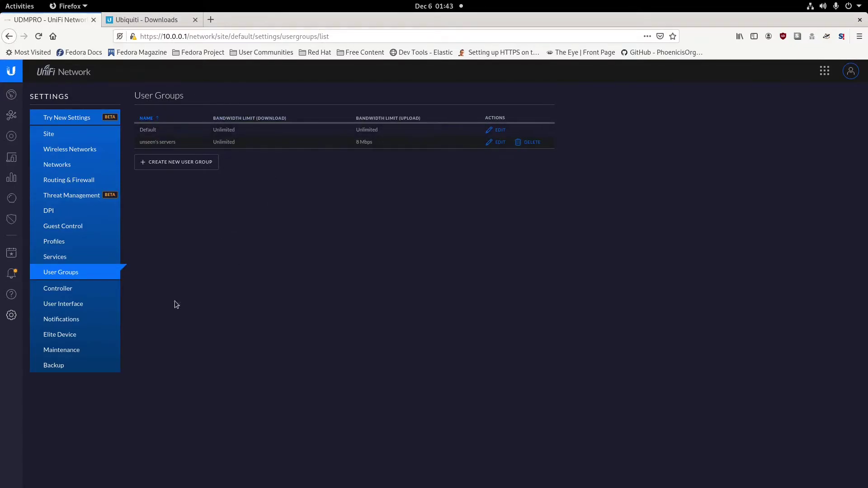
{"action": "left_click", "coordinate": [67, 290]}
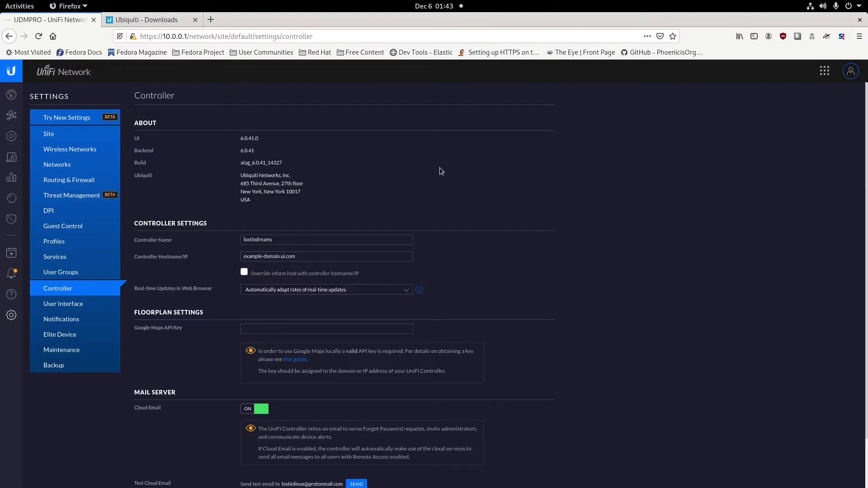
{"action": "scroll", "coordinate": [432, 165], "scroll_direction": "down", "scroll_amount": 2}
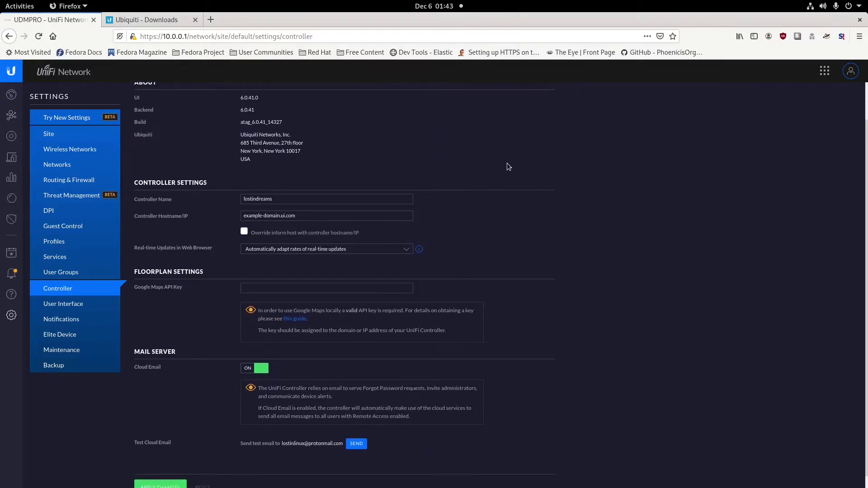
{"action": "scroll", "coordinate": [513, 173], "scroll_direction": "down", "scroll_amount": 1}
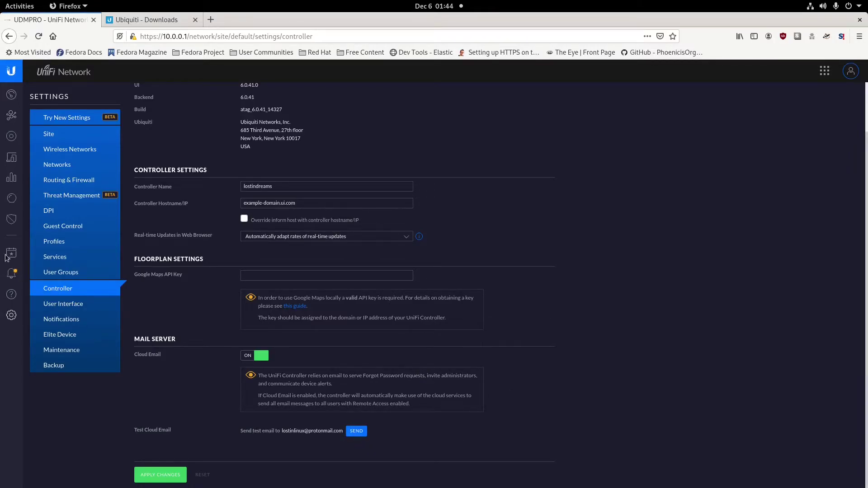
Look through the User Interface settings, covering localization, display, data and notification options
{"action": "left_click", "coordinate": [68, 306]}
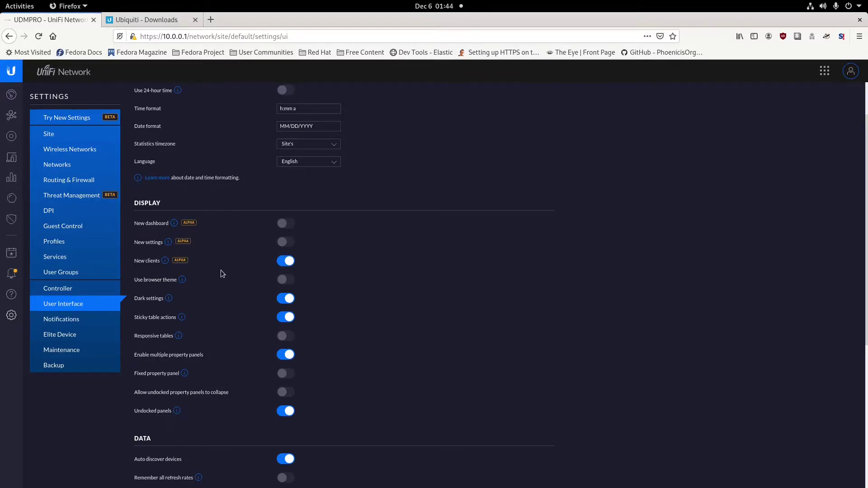
{"action": "scroll", "coordinate": [342, 336], "scroll_direction": "down", "scroll_amount": 5}
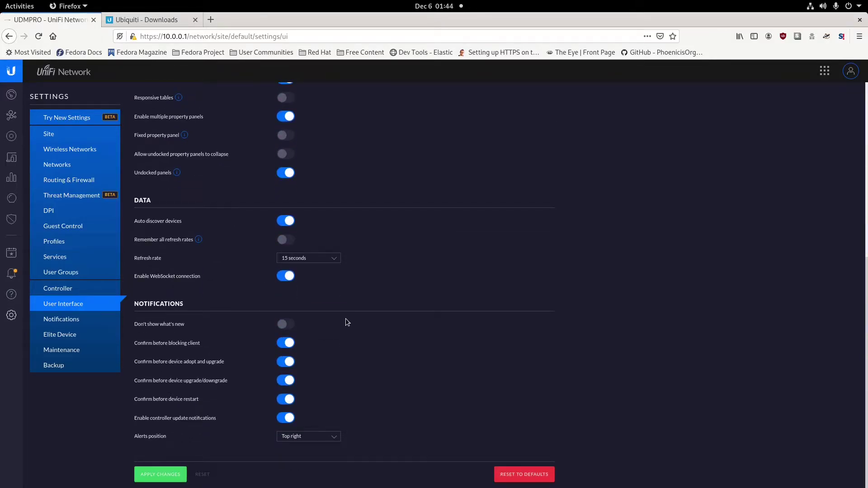
{"action": "scroll", "coordinate": [345, 319], "scroll_direction": "up", "scroll_amount": 6}
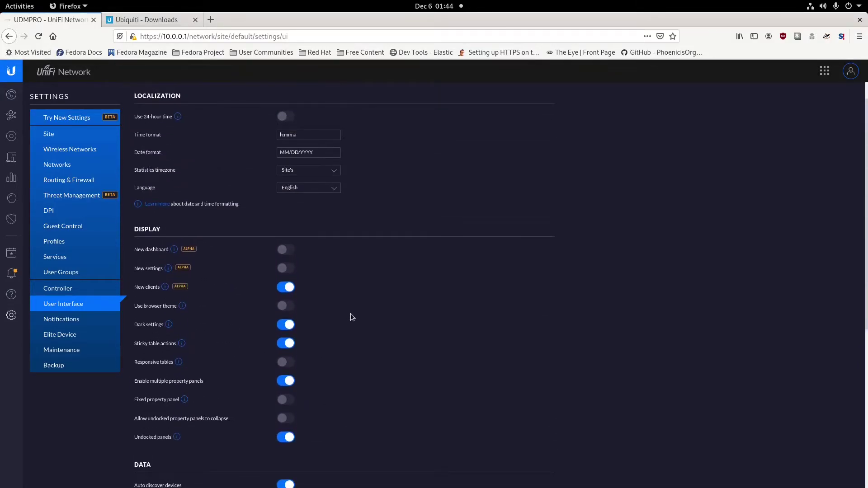
{"action": "scroll", "coordinate": [357, 312], "scroll_direction": "up", "scroll_amount": 1}
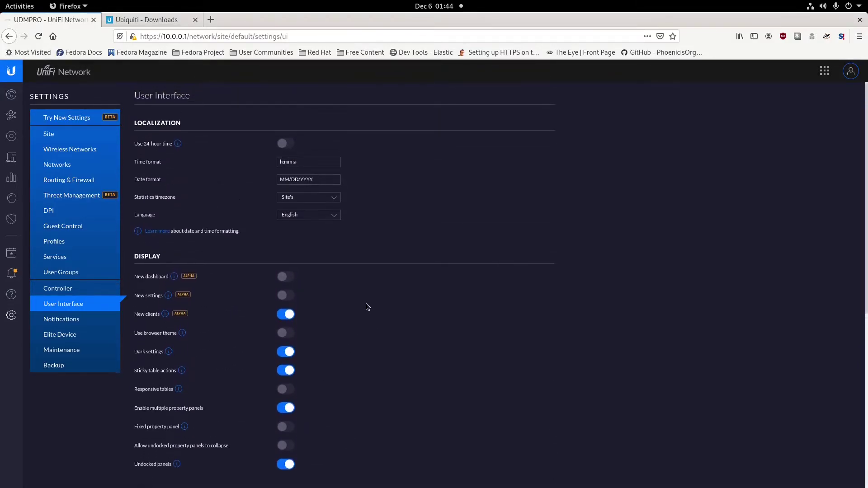
Try to switch on the New dashboard display option and view the dashboard without applying the change
{"action": "left_click", "coordinate": [285, 276]}
{"action": "left_click", "coordinate": [10, 95]}
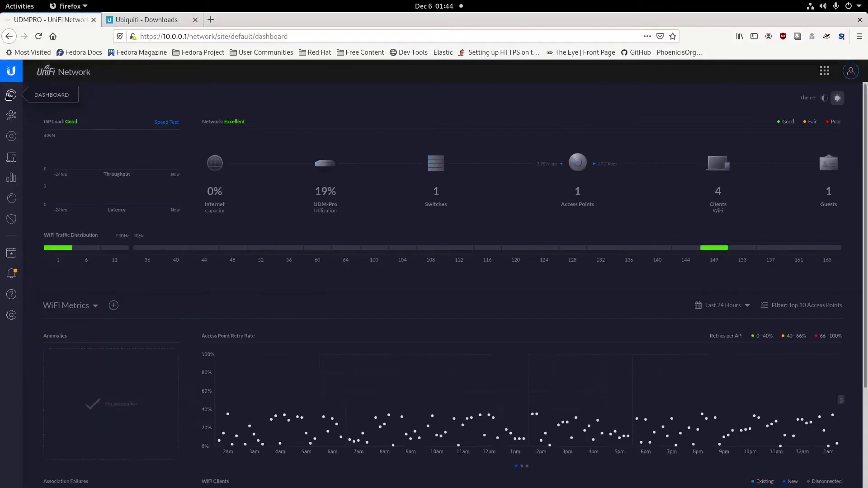
Enable the New dashboard option in the User Interface display settings and apply the changes
{"action": "left_click", "coordinate": [12, 316]}
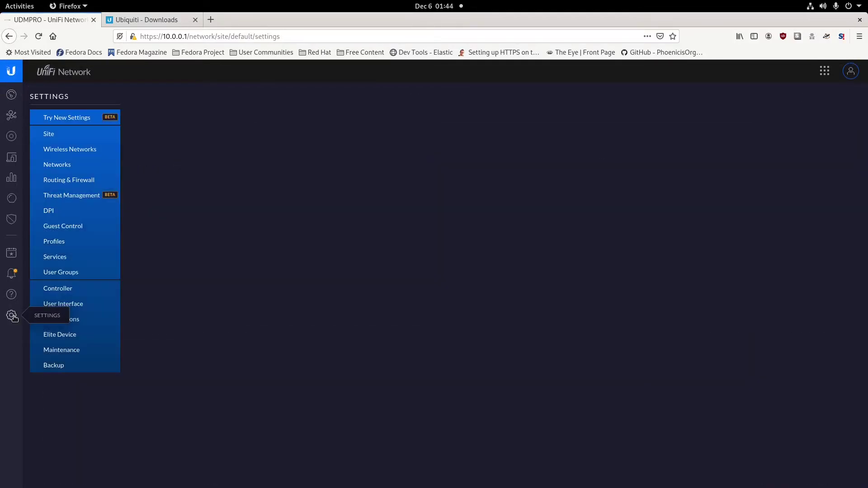
{"action": "left_click", "coordinate": [58, 227]}
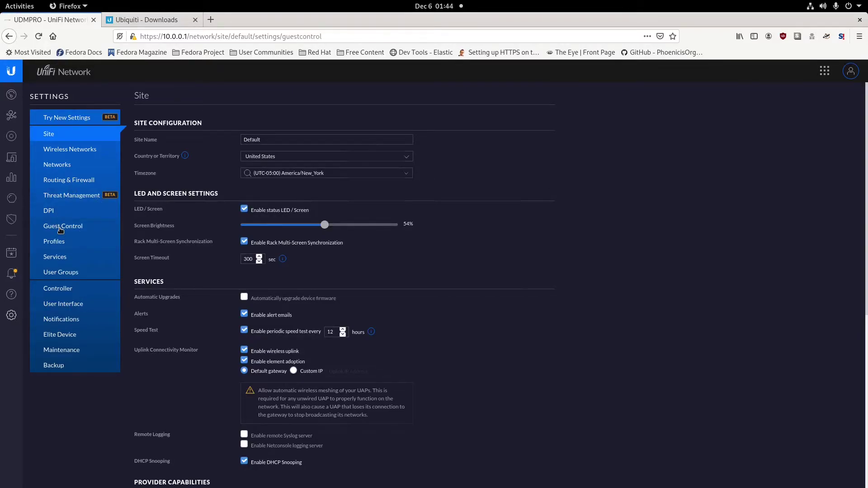
{"action": "left_click", "coordinate": [61, 289]}
{"action": "left_click", "coordinate": [66, 301]}
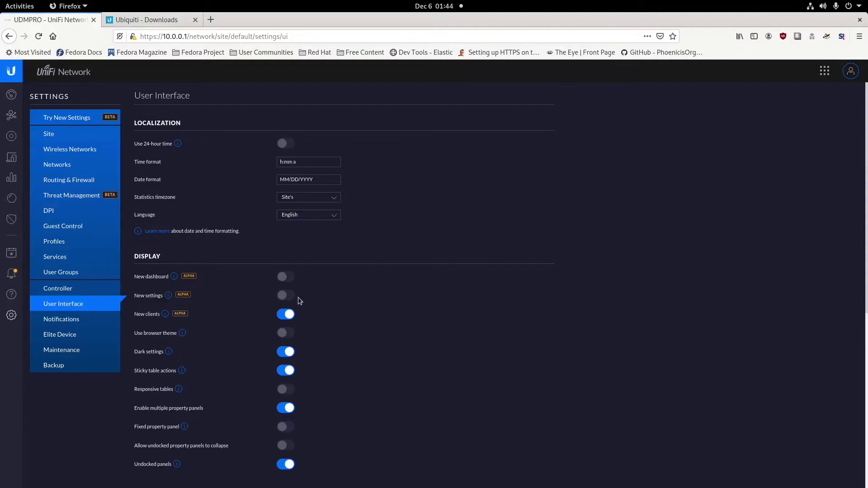
{"action": "left_click", "coordinate": [286, 277]}
{"action": "scroll", "coordinate": [470, 310], "scroll_direction": "down", "scroll_amount": 10}
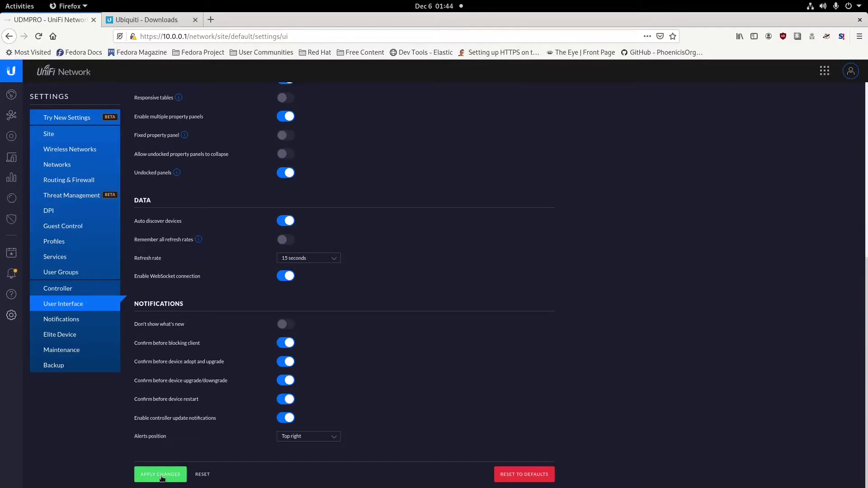
{"action": "left_click", "coordinate": [162, 476]}
{"action": "scroll", "coordinate": [470, 314], "scroll_direction": "up", "scroll_amount": 10}
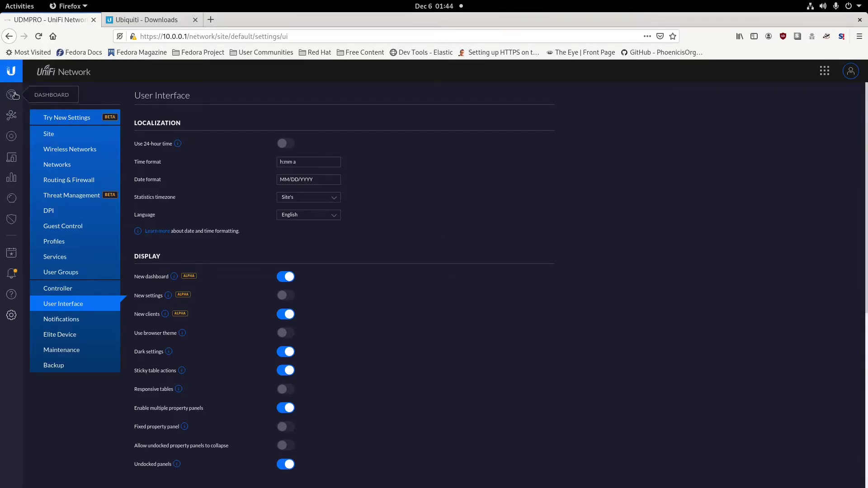
View the new dashboard and read through the promoted UniFi LTE product page down to its pricing, then close that page
{"action": "left_click", "coordinate": [14, 95]}
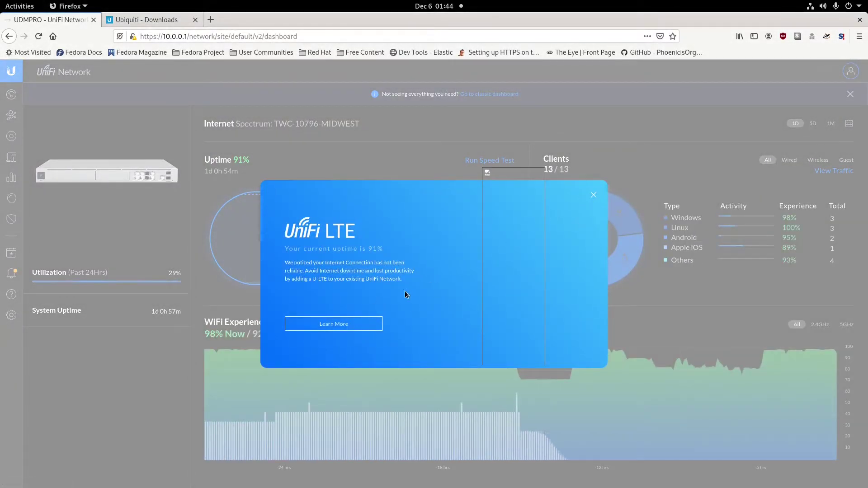
{"action": "left_click", "coordinate": [324, 328]}
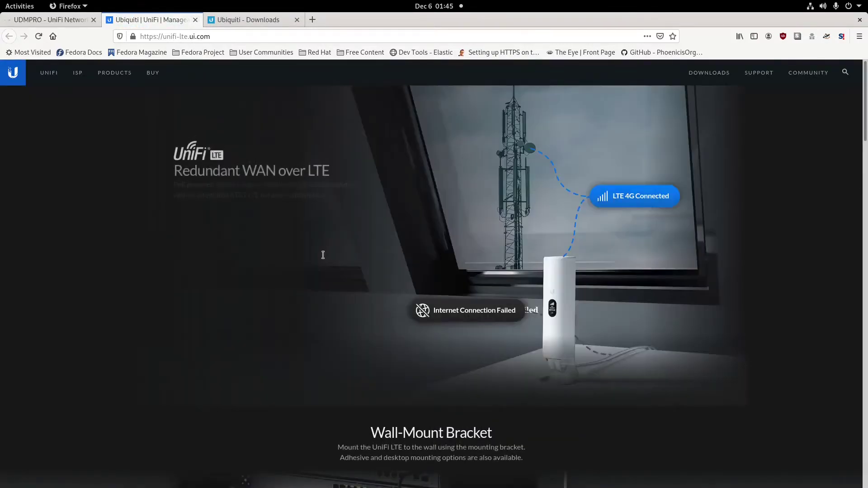
{"action": "scroll", "coordinate": [317, 246], "scroll_direction": "down", "scroll_amount": 4}
{"action": "scroll", "coordinate": [317, 244], "scroll_direction": "down", "scroll_amount": 10}
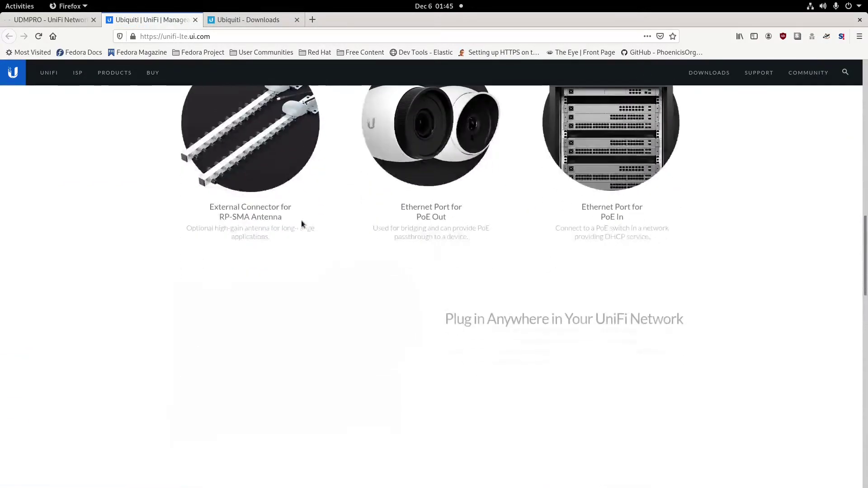
{"action": "scroll", "coordinate": [297, 222], "scroll_direction": "down", "scroll_amount": 12}
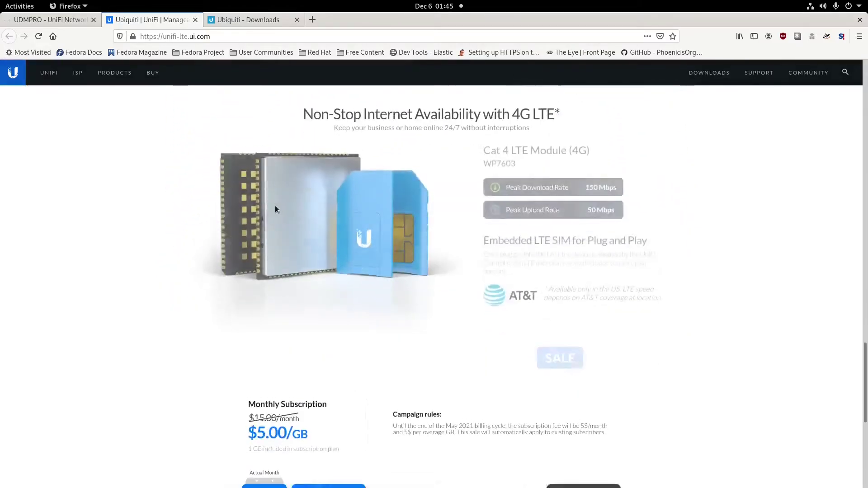
{"action": "scroll", "coordinate": [276, 198], "scroll_direction": "down", "scroll_amount": 2}
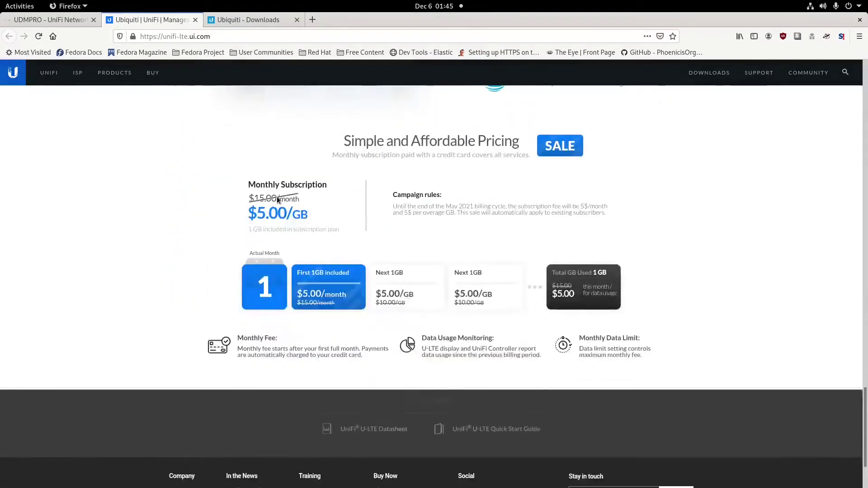
{"action": "left_click", "coordinate": [194, 20]}
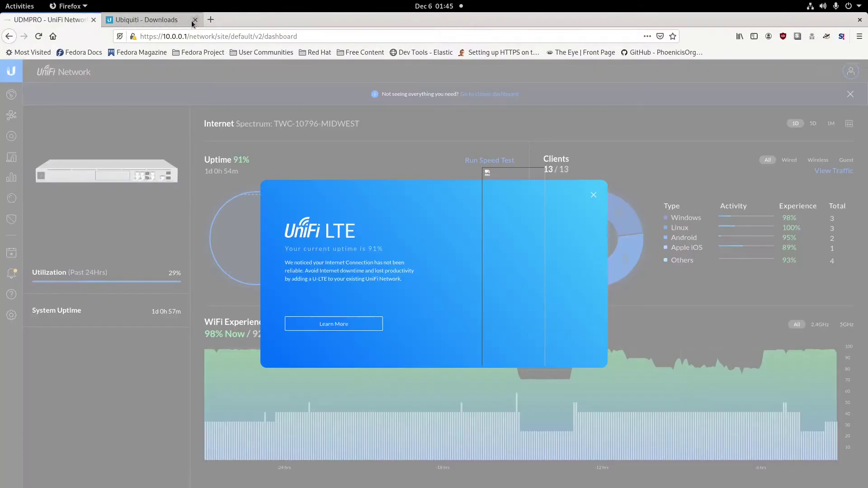
Dismiss the UniFi LTE offer and view the dashboard's clients by wired, wireless and guest, plus the WiFi Experience for 5GHz and all bands
{"action": "left_click", "coordinate": [593, 194]}
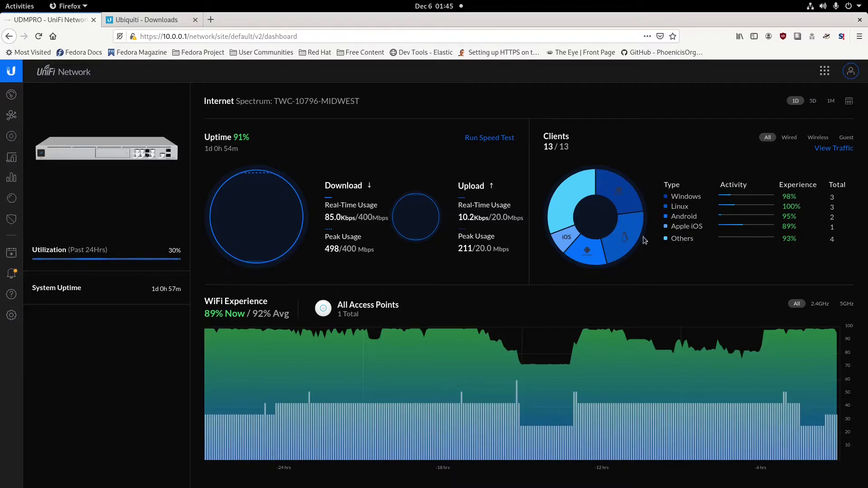
{"action": "left_click", "coordinate": [788, 138]}
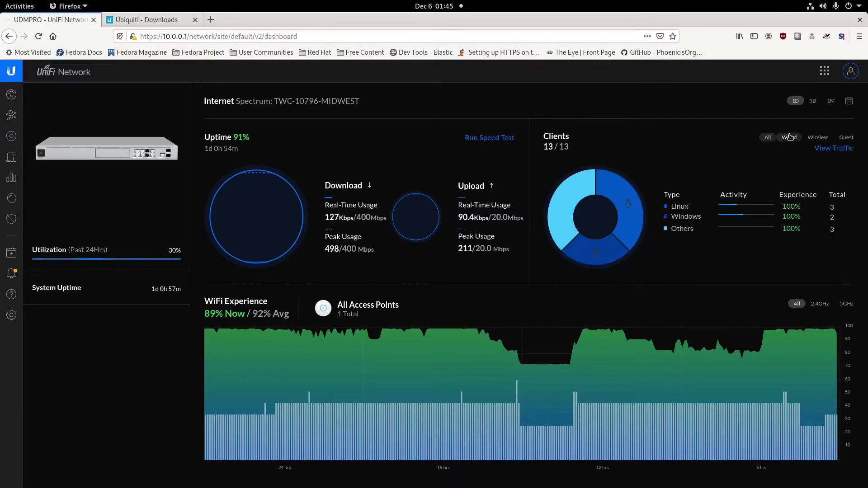
{"action": "left_click", "coordinate": [814, 139]}
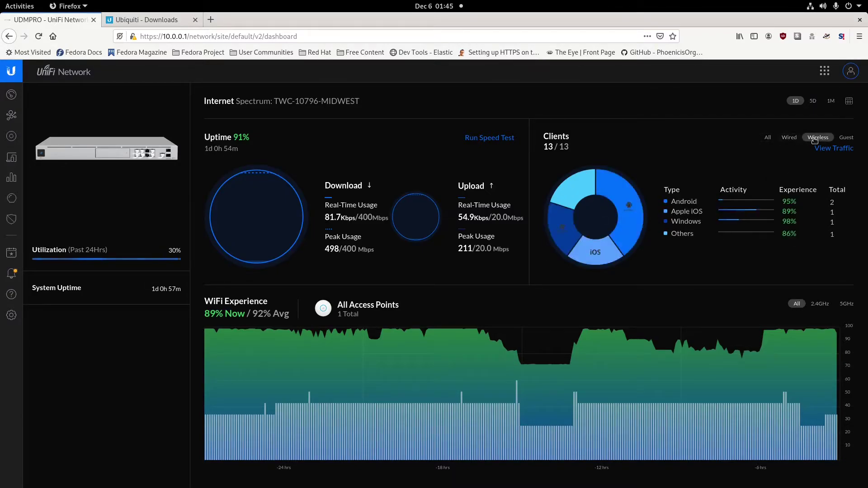
{"action": "left_click", "coordinate": [846, 137]}
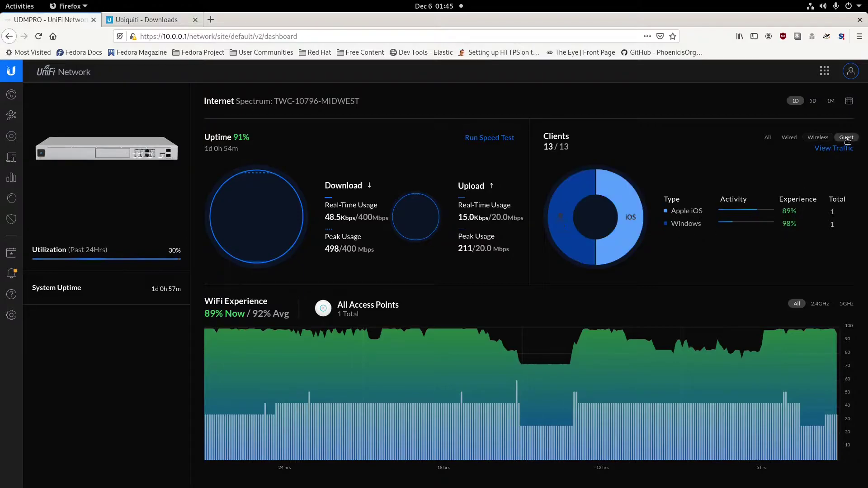
{"action": "left_click", "coordinate": [768, 137]}
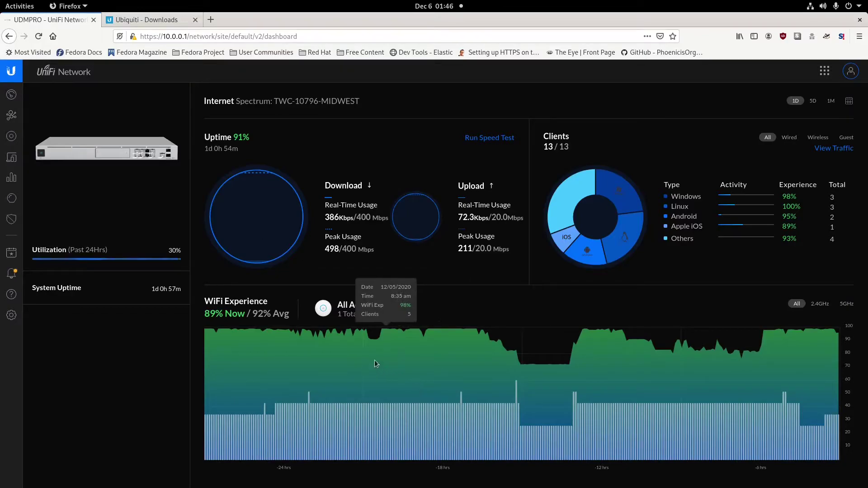
{"action": "left_click", "coordinate": [847, 304]}
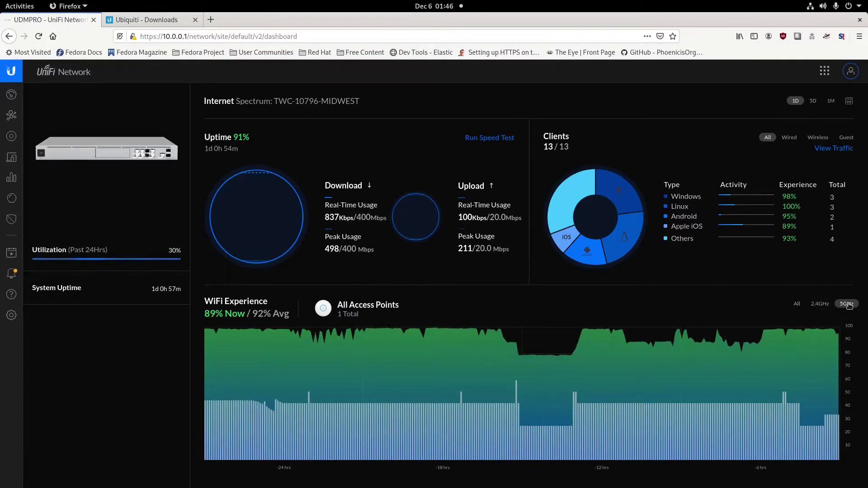
{"action": "left_click", "coordinate": [797, 305]}
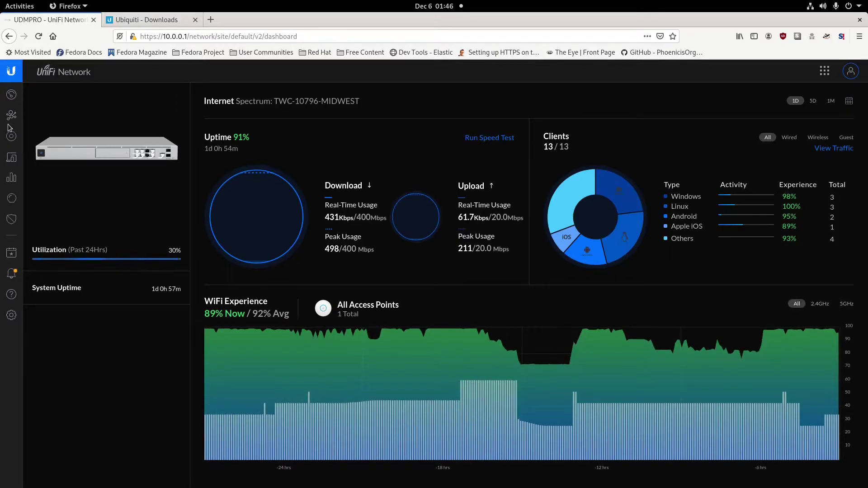
{"action": "left_click", "coordinate": [12, 95]}
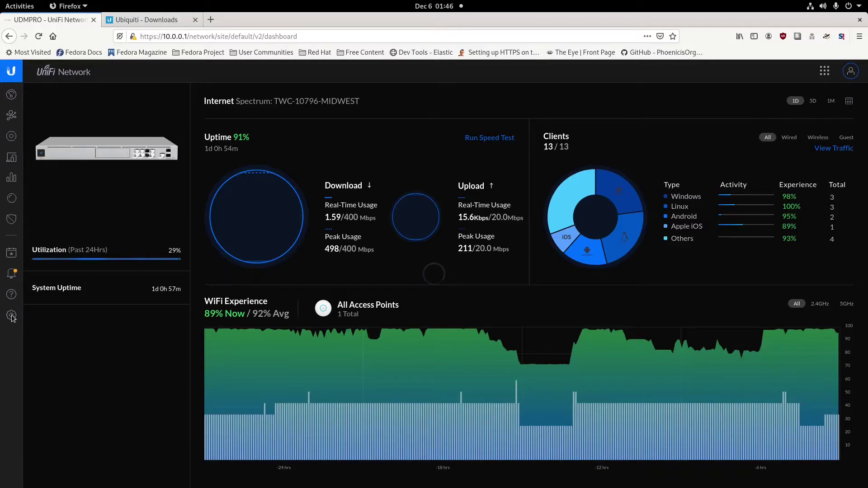
{"action": "key", "text": "ctrl+a"}
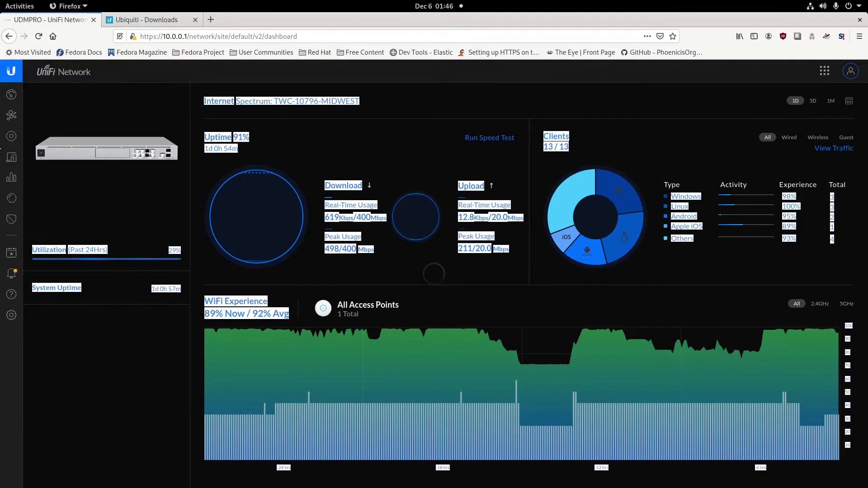
{"action": "left_click", "coordinate": [12, 98]}
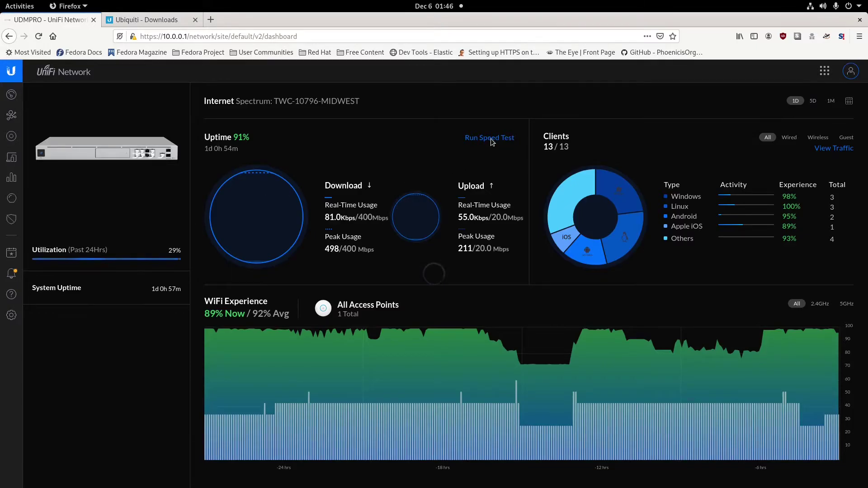
{"action": "key", "text": "ctrl+l"}
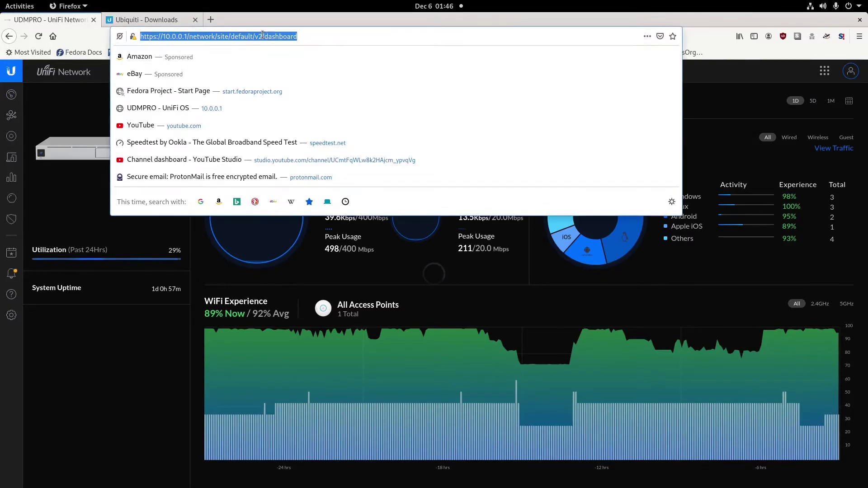
{"action": "left_click", "coordinate": [755, 97]}
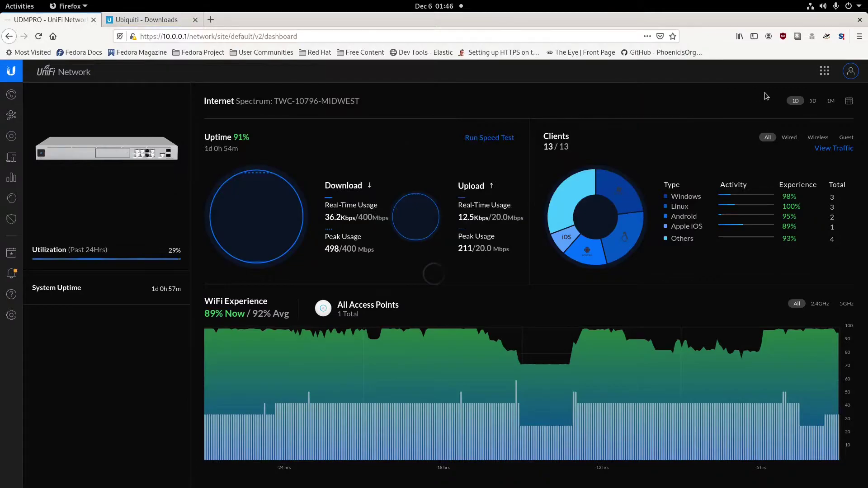
Reopen the Network application and dismiss the dashboard survey without rating it
{"action": "left_click", "coordinate": [826, 71]}
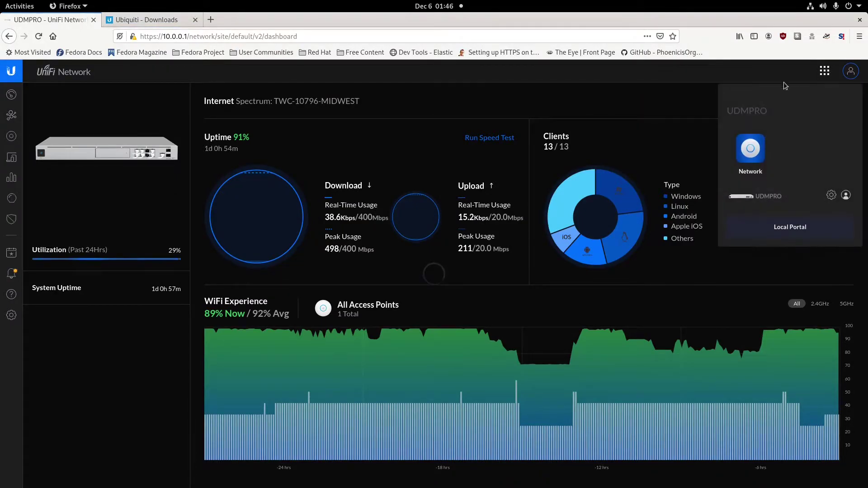
{"action": "left_click", "coordinate": [747, 154]}
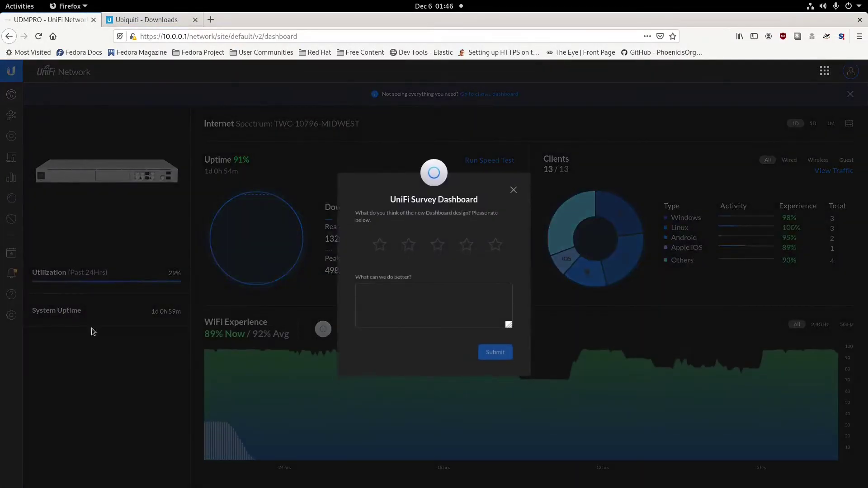
{"action": "left_click", "coordinate": [514, 190]}
Disable the New dashboard option in the User Interface display settings and apply the changes
{"action": "left_click", "coordinate": [12, 319]}
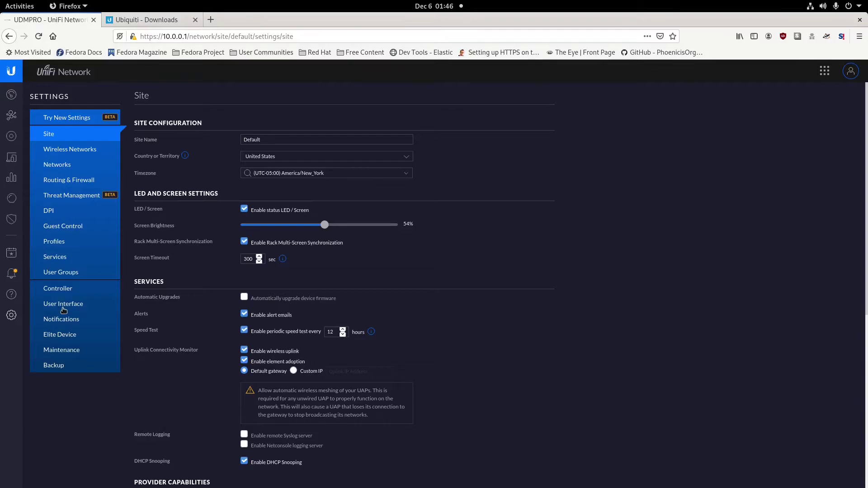
{"action": "left_click", "coordinate": [63, 309]}
{"action": "left_click", "coordinate": [284, 277]}
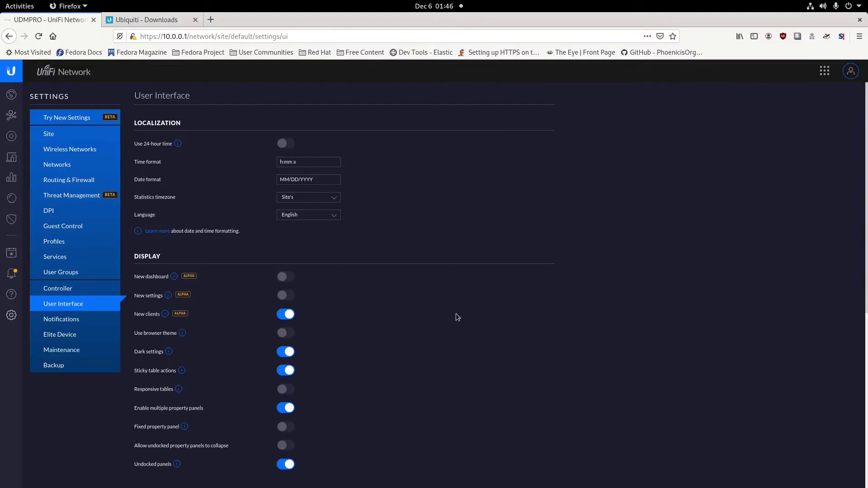
{"action": "scroll", "coordinate": [452, 315], "scroll_direction": "down", "scroll_amount": 7}
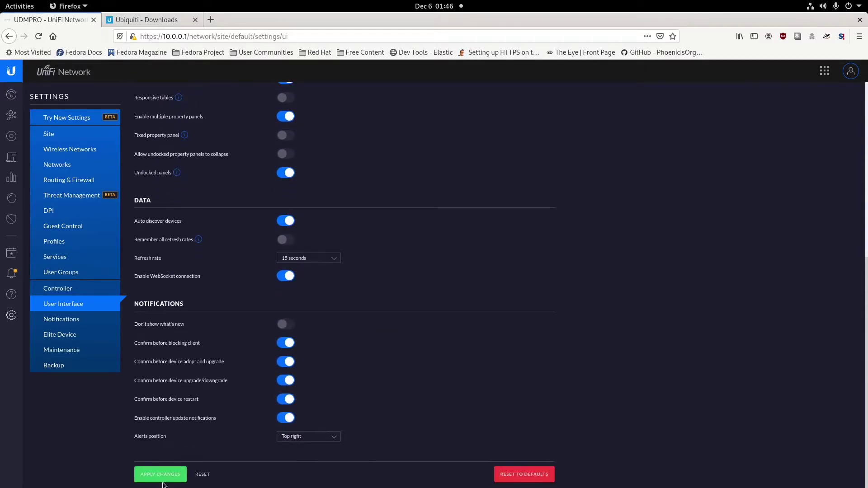
{"action": "left_click", "coordinate": [161, 480]}
Disable the New clients option in the User Interface display settings, apply the changes, and view all clients in the classic list
{"action": "scroll", "coordinate": [380, 278], "scroll_direction": "up", "scroll_amount": 5}
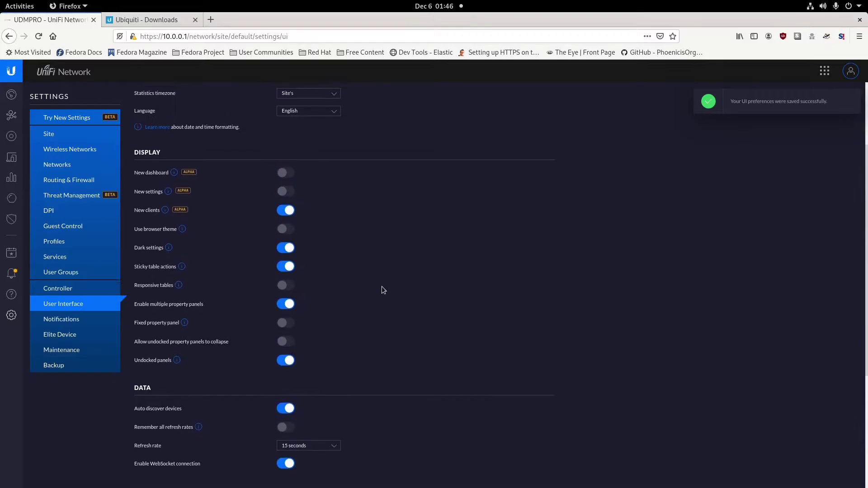
{"action": "left_click", "coordinate": [284, 267]}
{"action": "scroll", "coordinate": [201, 421], "scroll_direction": "down", "scroll_amount": 5}
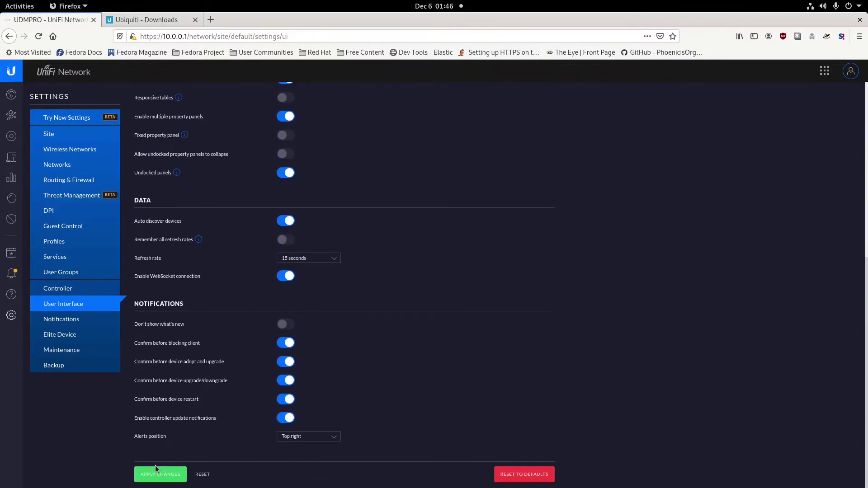
{"action": "left_click", "coordinate": [155, 465]}
{"action": "scroll", "coordinate": [364, 240], "scroll_direction": "up", "scroll_amount": 5}
{"action": "scroll", "coordinate": [367, 238], "scroll_direction": "up", "scroll_amount": 2}
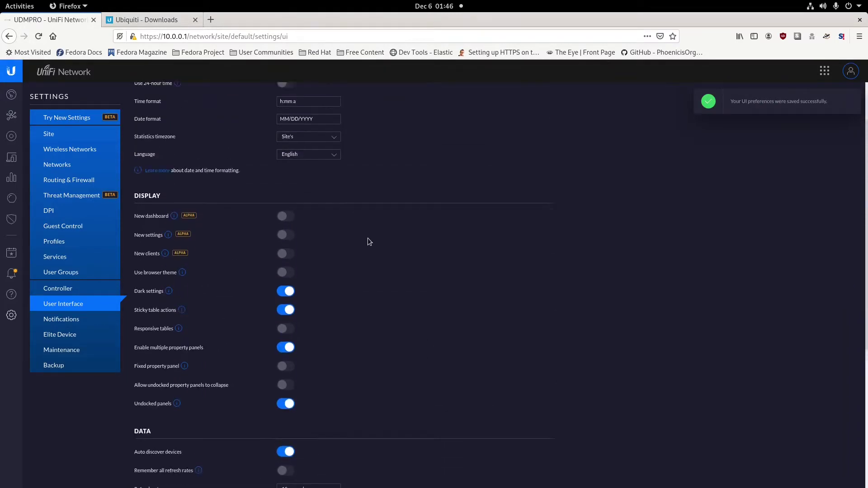
{"action": "left_click", "coordinate": [12, 161]}
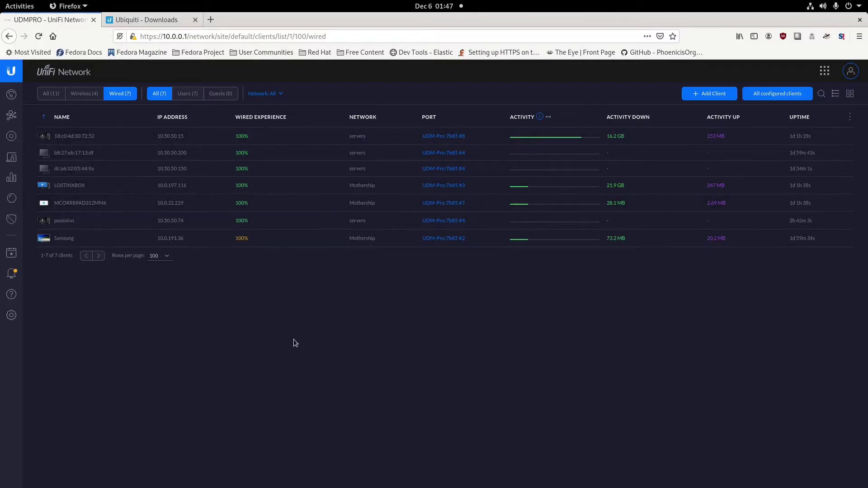
{"action": "left_click", "coordinate": [50, 93]}
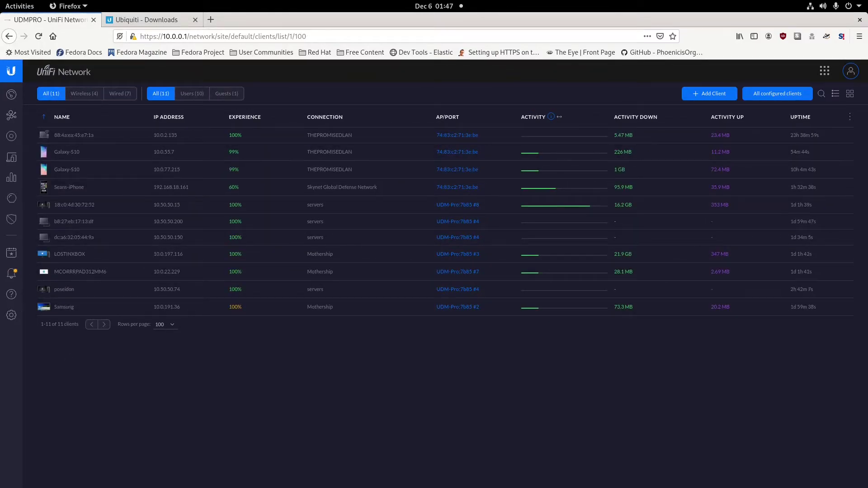
Enable the New clients option in the User Interface display settings and apply the changes
{"action": "left_click", "coordinate": [11, 315]}
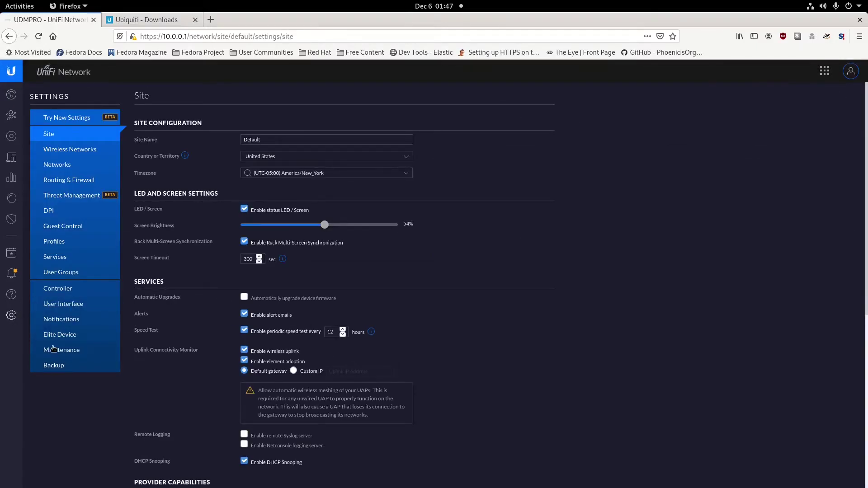
{"action": "left_click", "coordinate": [59, 291]}
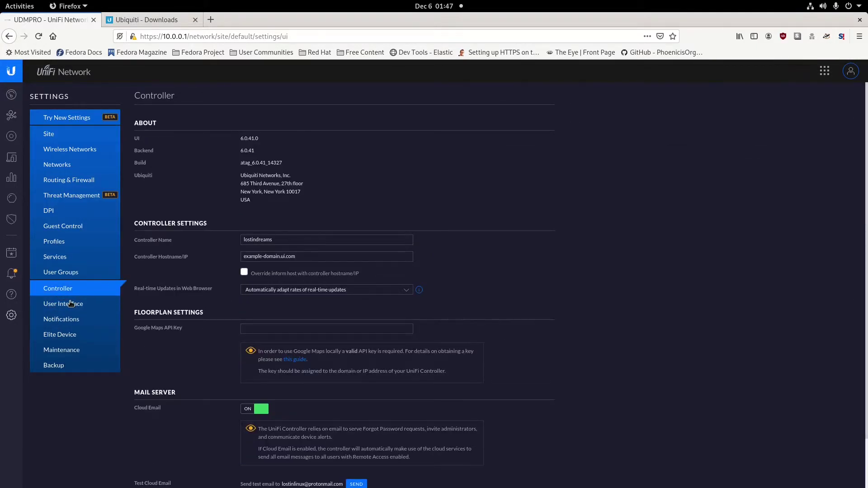
{"action": "left_click", "coordinate": [71, 304]}
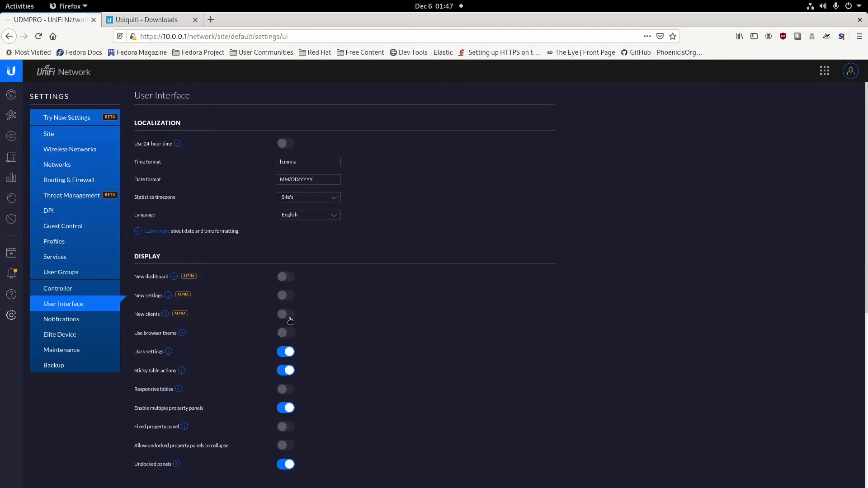
{"action": "left_click", "coordinate": [289, 317]}
{"action": "scroll", "coordinate": [466, 388], "scroll_direction": "down", "scroll_amount": 3}
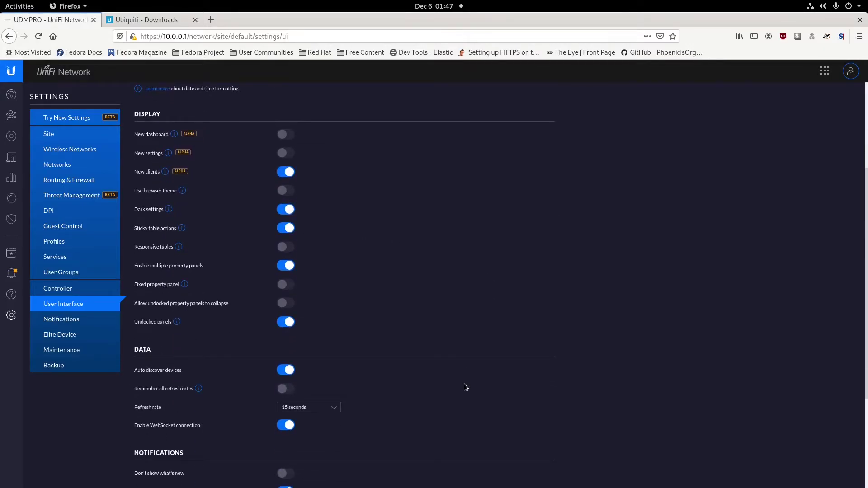
{"action": "scroll", "coordinate": [464, 383], "scroll_direction": "down", "scroll_amount": 3}
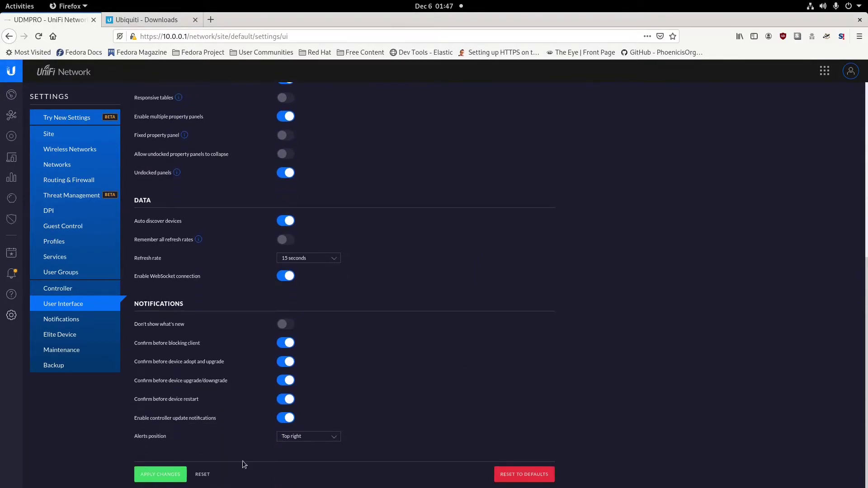
{"action": "left_click", "coordinate": [157, 474]}
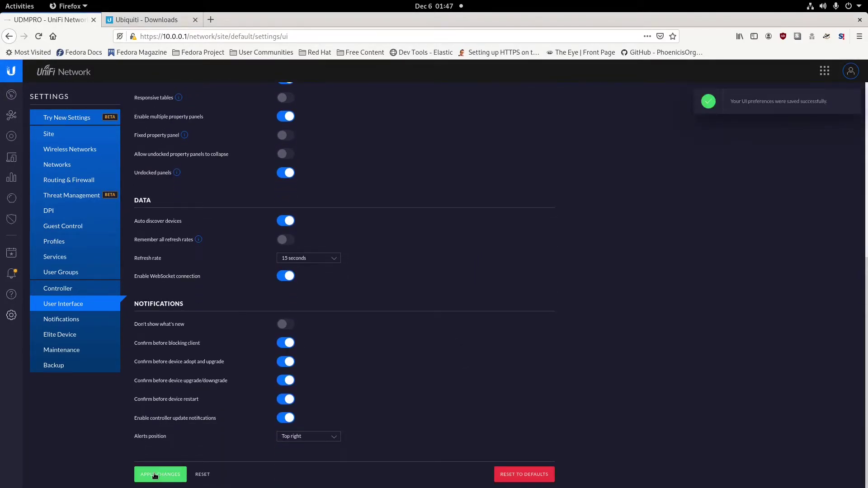
{"action": "scroll", "coordinate": [424, 356], "scroll_direction": "up", "scroll_amount": 6}
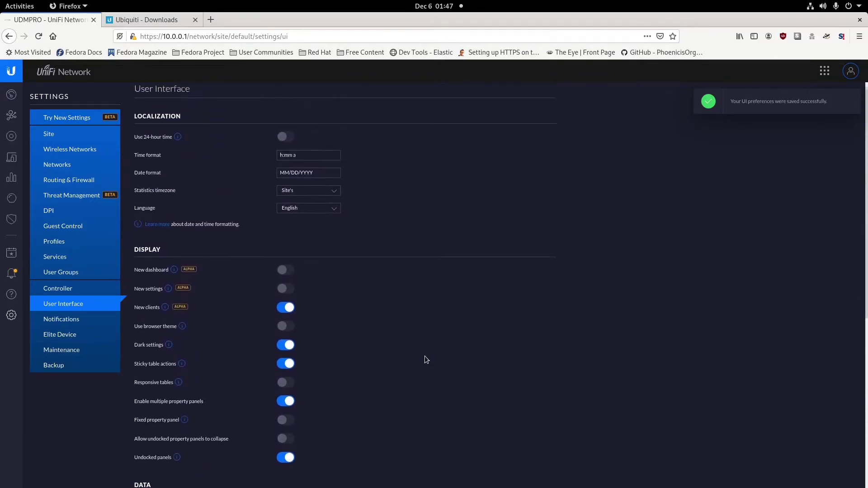
Look over the classic dashboard and the Site settings down to the device authentication section
{"action": "left_click", "coordinate": [10, 97]}
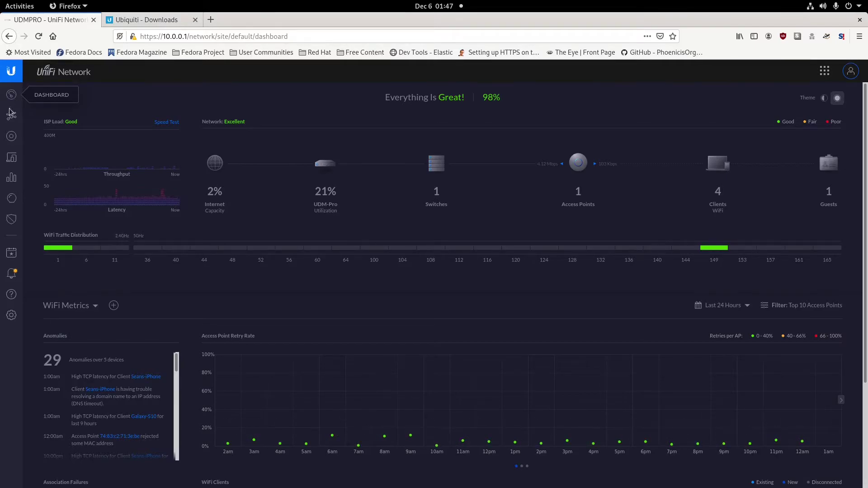
{"action": "left_click", "coordinate": [12, 315]}
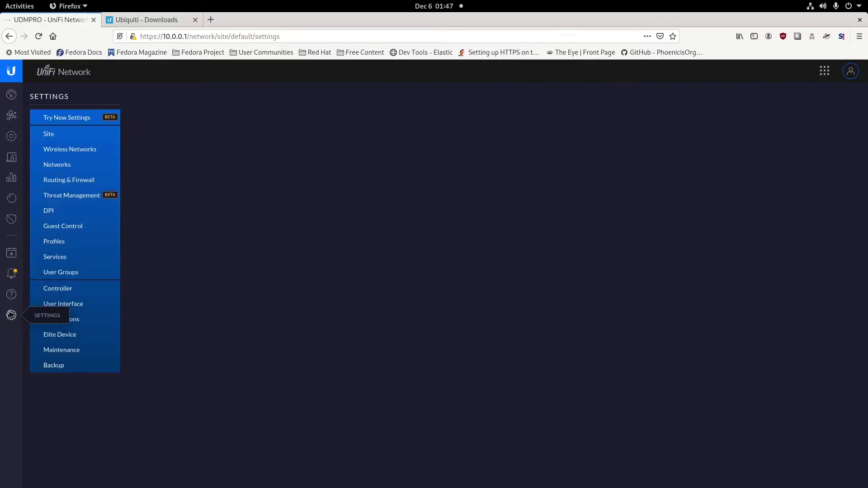
{"action": "scroll", "coordinate": [311, 315], "scroll_direction": "down", "scroll_amount": 4}
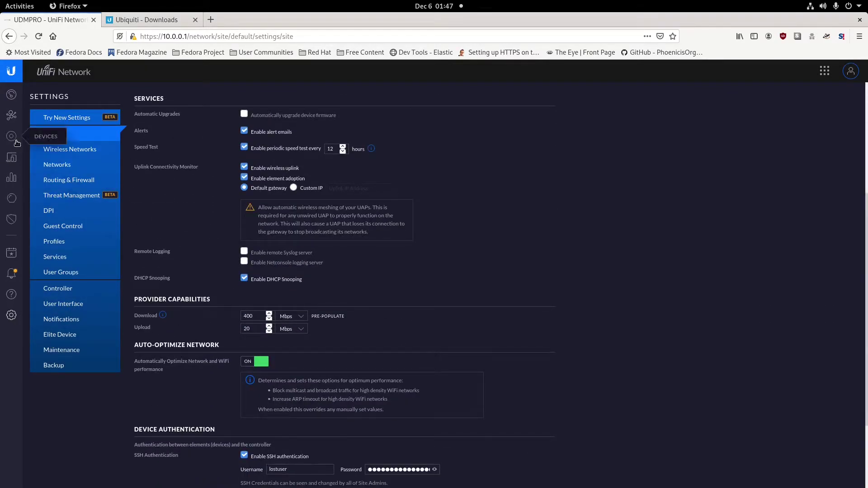
View the new client list filtered by wired and wireless, ending with all clients shown
{"action": "left_click", "coordinate": [13, 158]}
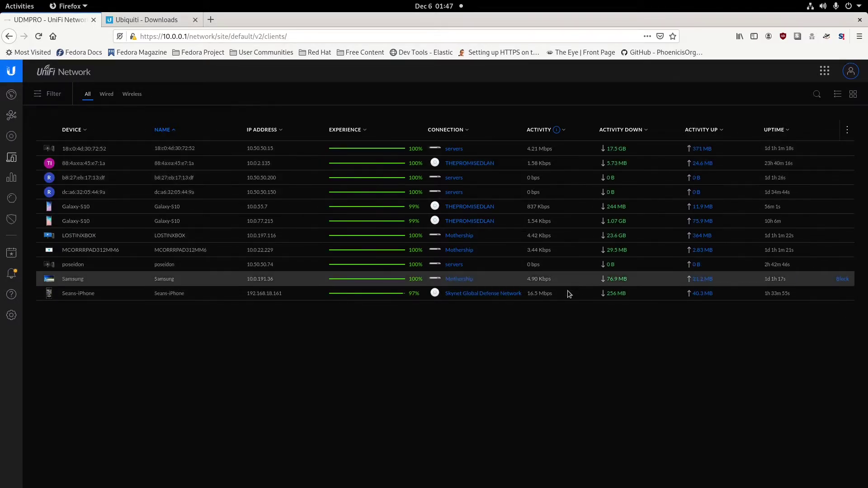
{"action": "left_click", "coordinate": [101, 94]}
{"action": "left_click", "coordinate": [136, 97]}
{"action": "left_click", "coordinate": [113, 96]}
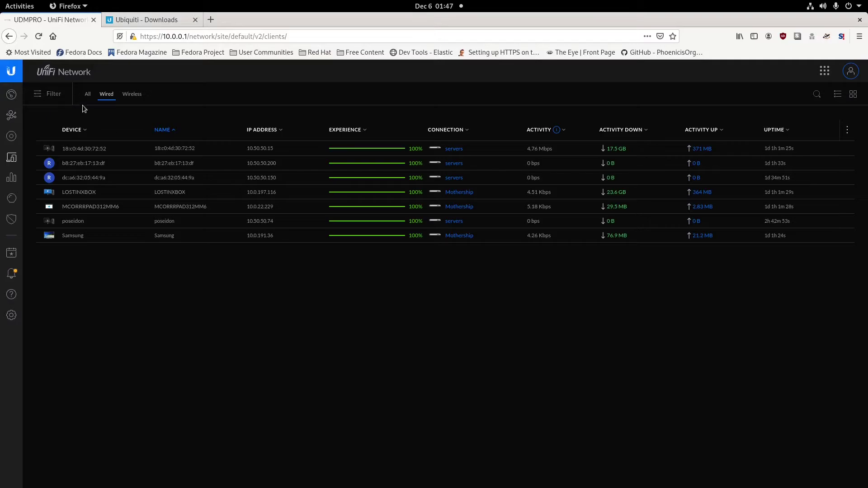
{"action": "left_click", "coordinate": [86, 94]}
Review the general, traffic, history and about details of the client at 10.50.50.15, and close its properties
{"action": "left_click", "coordinate": [90, 153]}
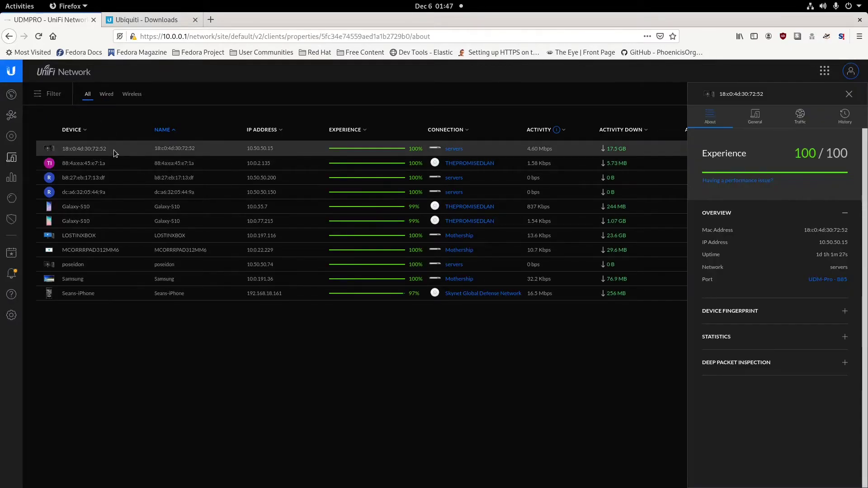
{"action": "left_click", "coordinate": [756, 119]}
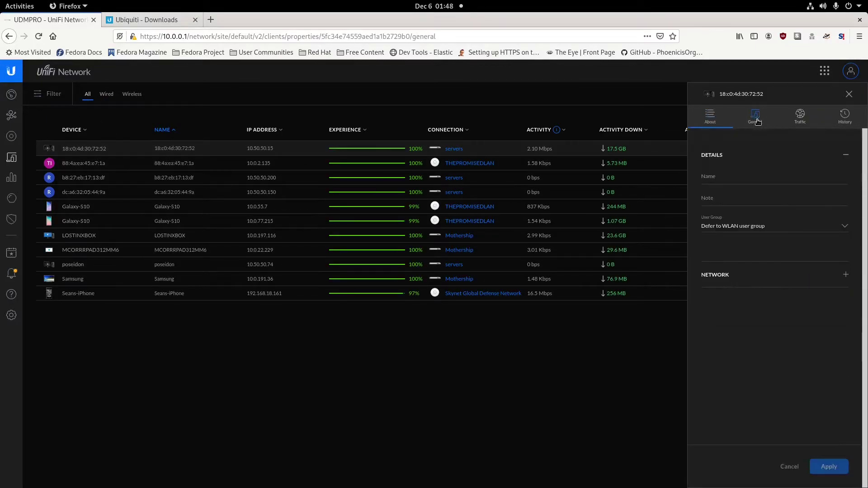
{"action": "left_click", "coordinate": [799, 118]}
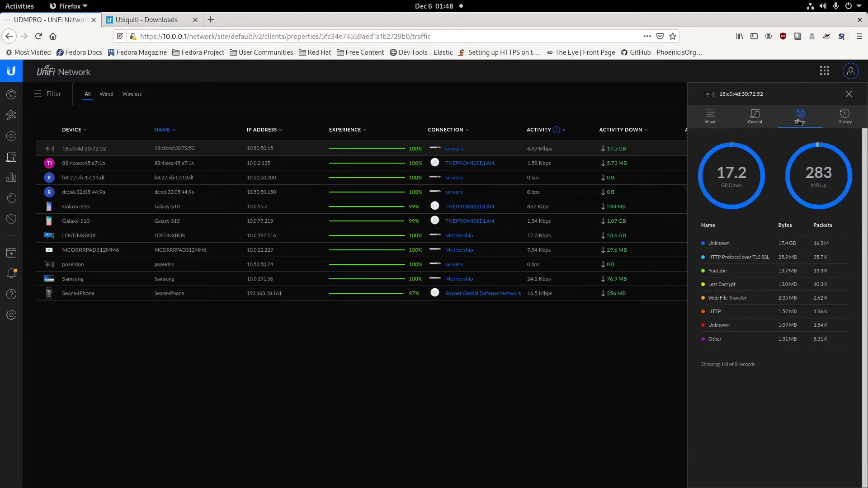
{"action": "left_click", "coordinate": [844, 117]}
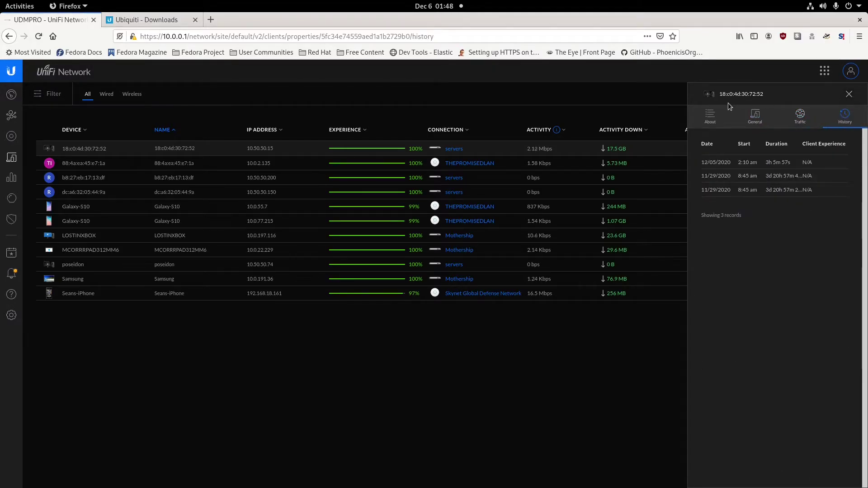
{"action": "left_click", "coordinate": [703, 114]}
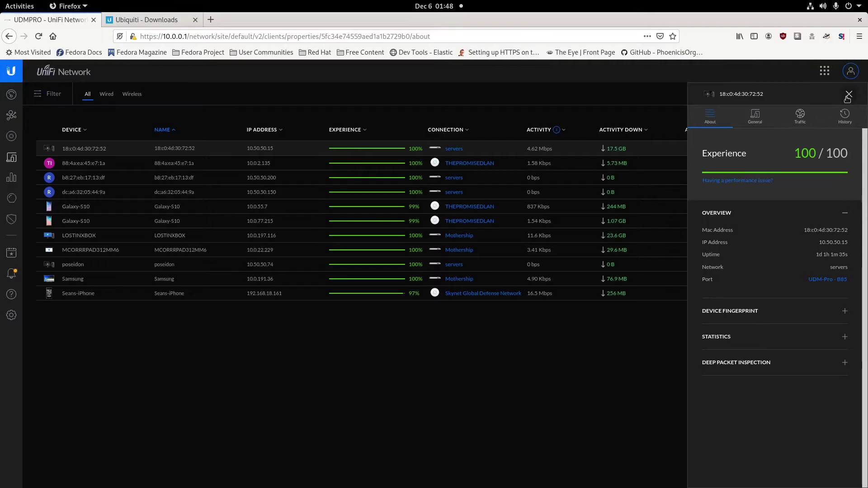
{"action": "left_click", "coordinate": [847, 95]}
Examine the deep packet inspection, statistics and device fingerprint of the Galaxy-S10 client at 10.0.55.7, and close its properties
{"action": "left_click", "coordinate": [77, 206]}
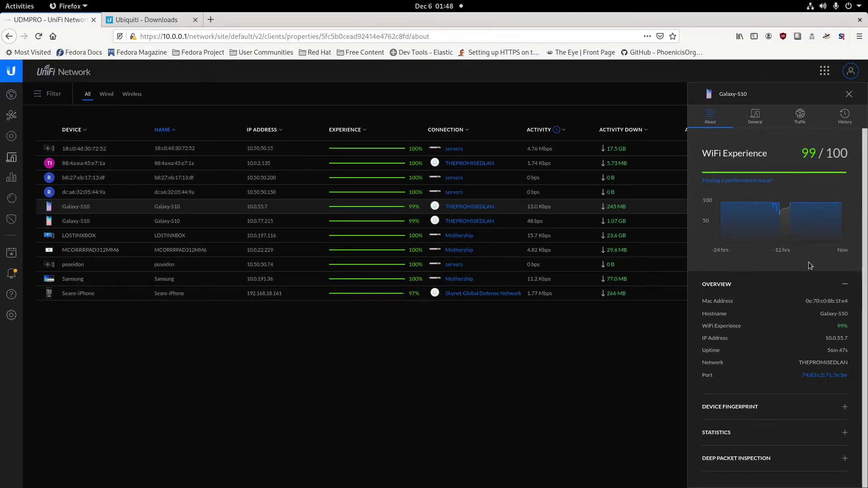
{"action": "left_click", "coordinate": [843, 457]}
{"action": "scroll", "coordinate": [796, 426], "scroll_direction": "down", "scroll_amount": 3}
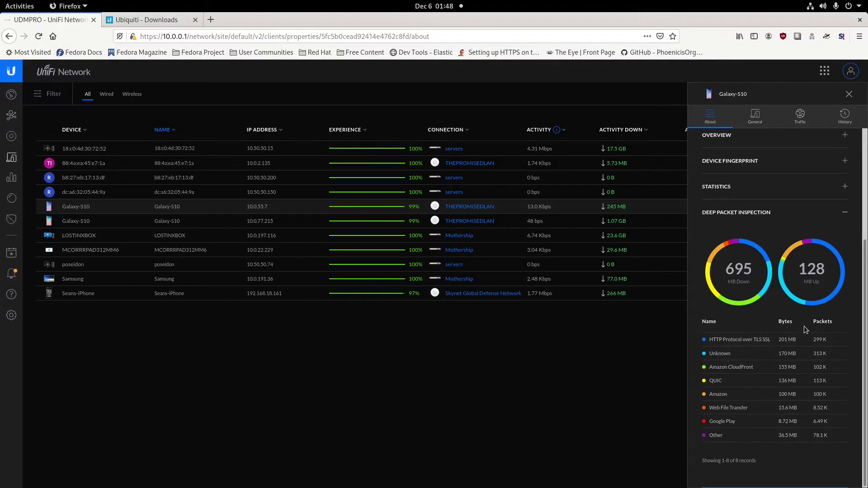
{"action": "scroll", "coordinate": [814, 357], "scroll_direction": "up", "scroll_amount": 1}
{"action": "scroll", "coordinate": [813, 357], "scroll_direction": "up", "scroll_amount": 3}
{"action": "left_click", "coordinate": [757, 337]}
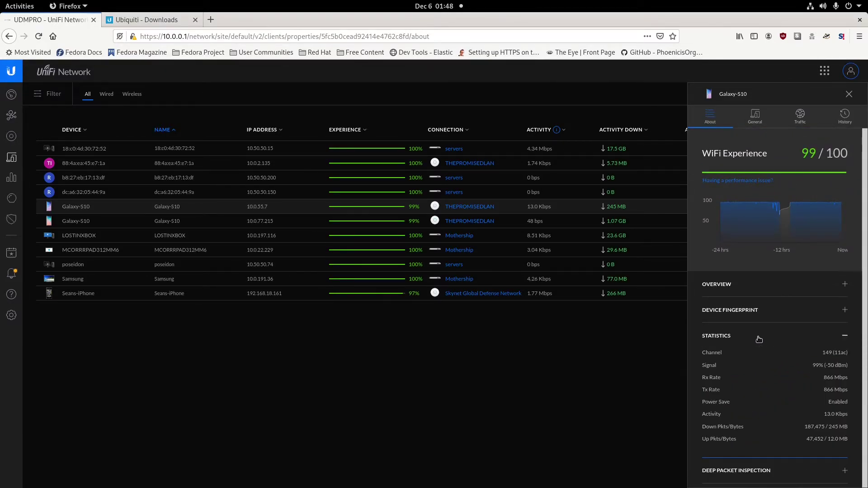
{"action": "left_click", "coordinate": [748, 309]}
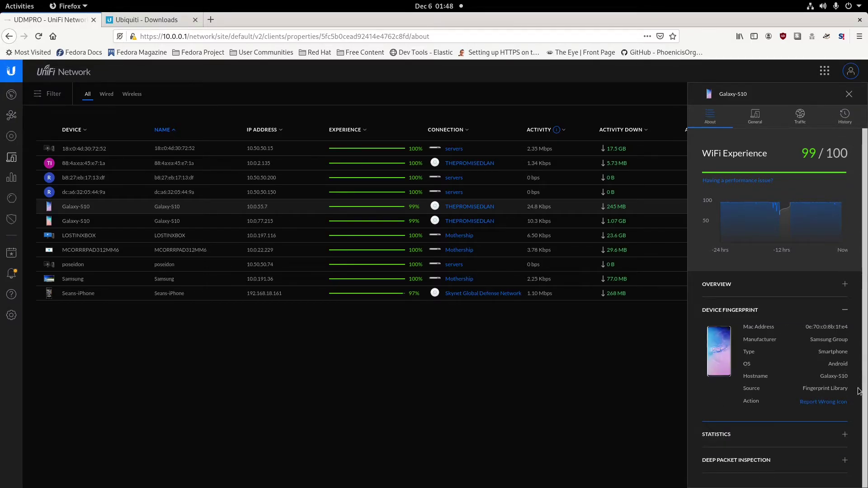
{"action": "left_click", "coordinate": [849, 94]}
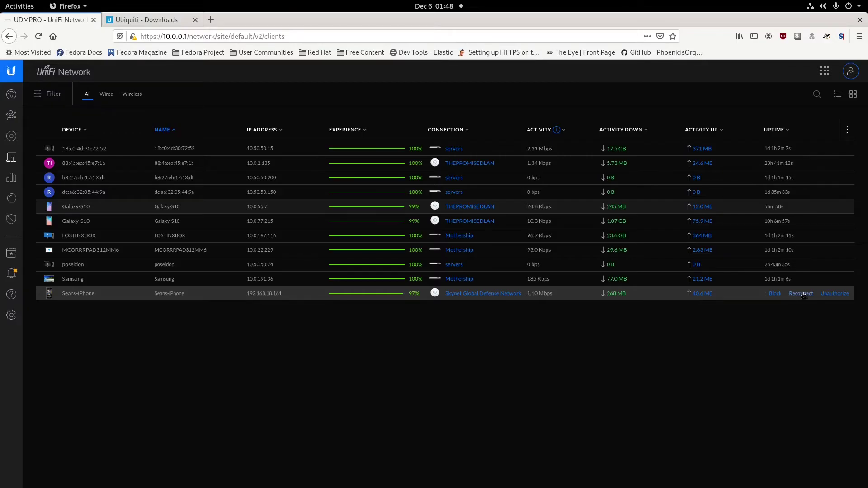
Reconnect the iPhone client on the Skynet Global Defense Network, and check the unread alerts
{"action": "left_click", "coordinate": [808, 294]}
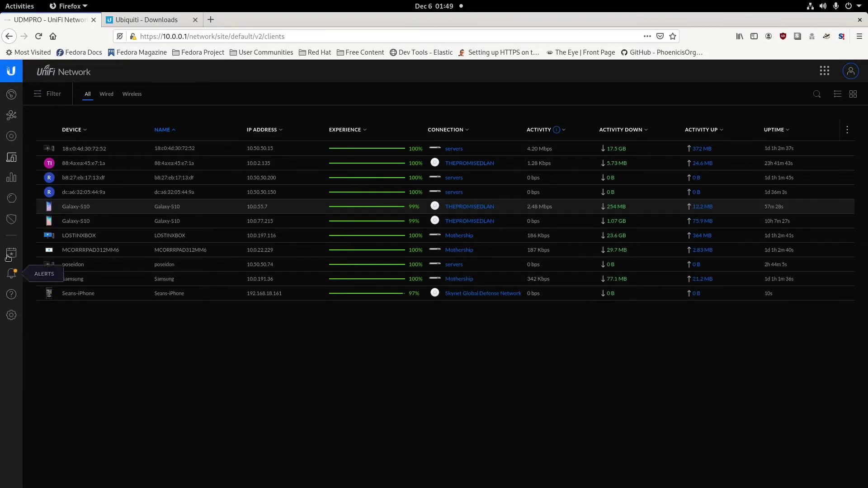
{"action": "left_click", "coordinate": [10, 274]}
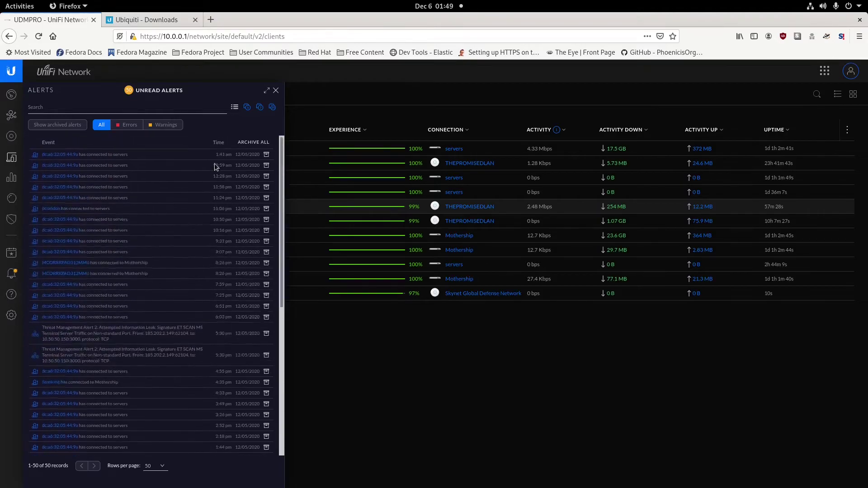
{"action": "left_click", "coordinate": [276, 91]}
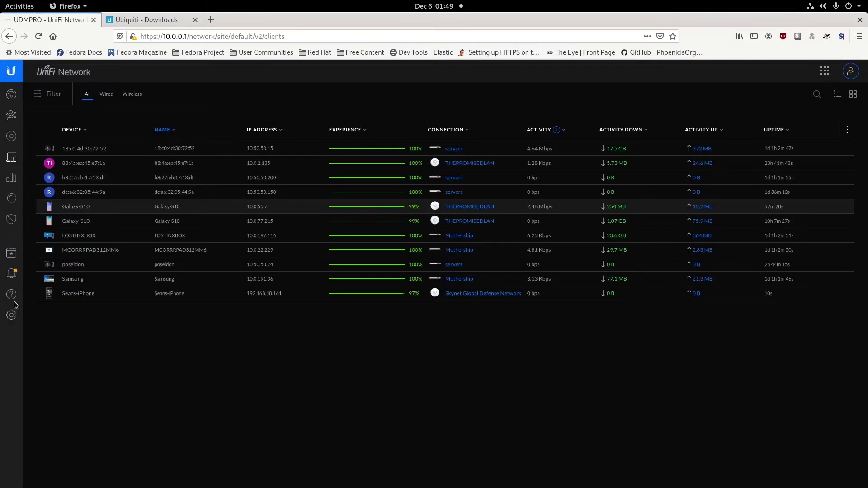
Review the Threat Management traffic log, endpoint scans, honey pot and overview map, and return to the dashboard
{"action": "left_click", "coordinate": [11, 221]}
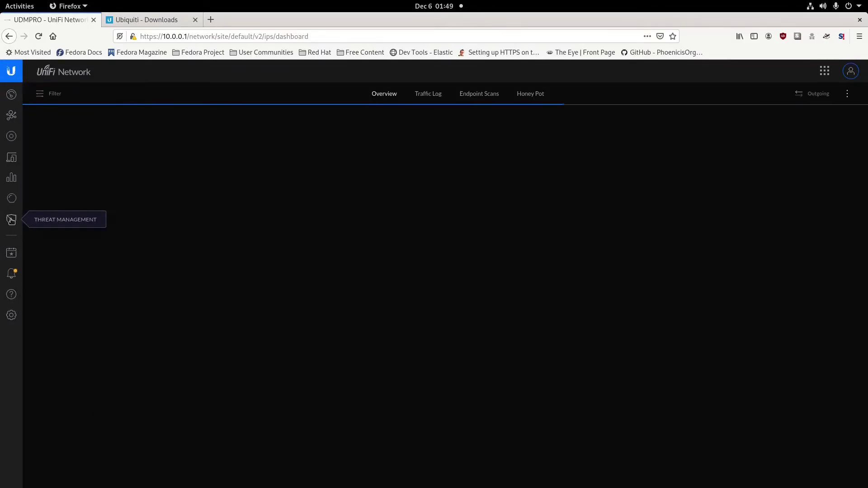
{"action": "left_click", "coordinate": [425, 95]}
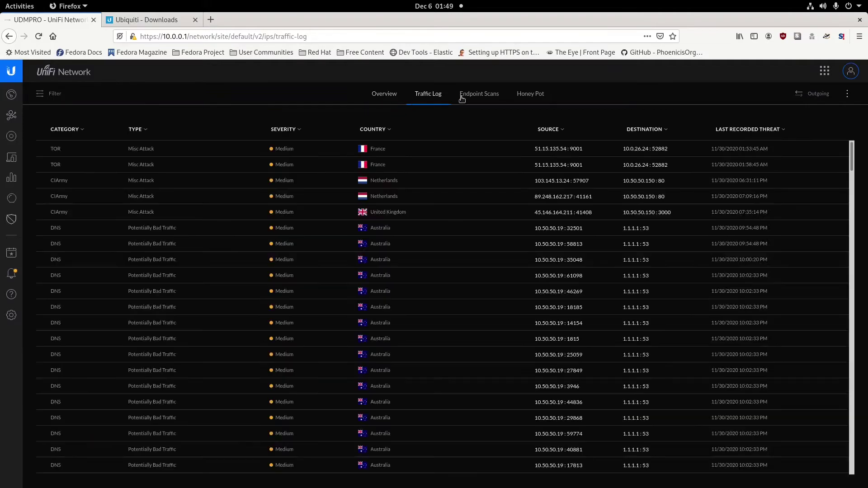
{"action": "left_click", "coordinate": [482, 96]}
{"action": "scroll", "coordinate": [382, 261], "scroll_direction": "down", "scroll_amount": 5}
{"action": "left_click", "coordinate": [535, 94]}
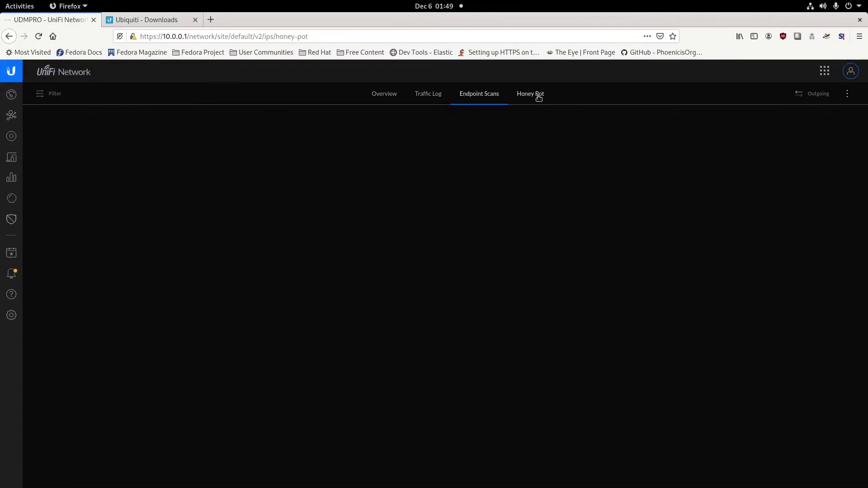
{"action": "left_click", "coordinate": [391, 96]}
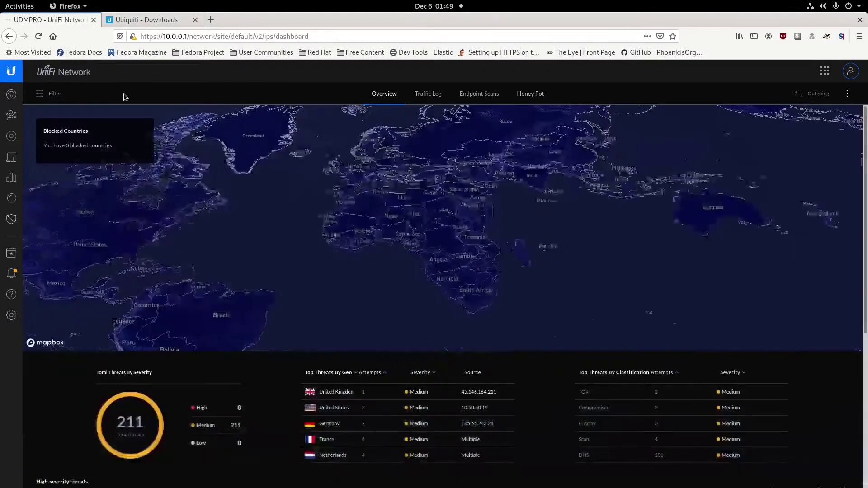
{"action": "left_click", "coordinate": [13, 94]}
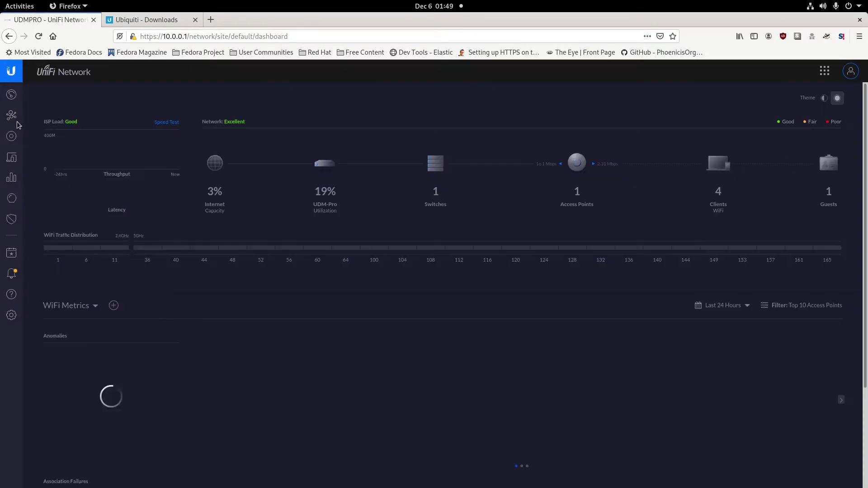
View the network map's topology, check the Floorplan view, and return to the topology
{"action": "left_click", "coordinate": [11, 116]}
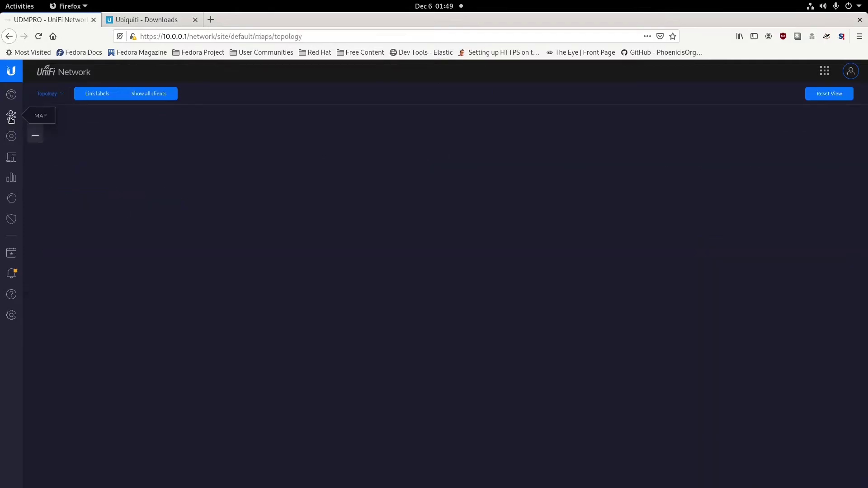
{"action": "left_click", "coordinate": [48, 94]}
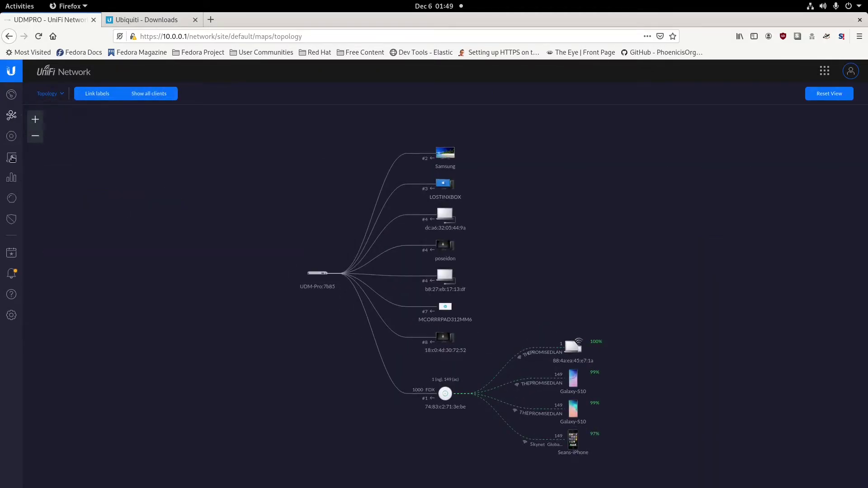
{"action": "left_click", "coordinate": [49, 93]}
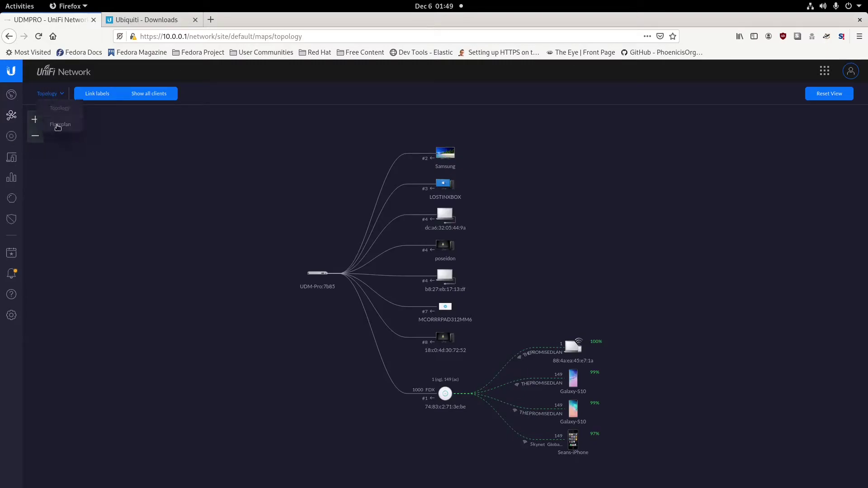
{"action": "left_click", "coordinate": [58, 127]}
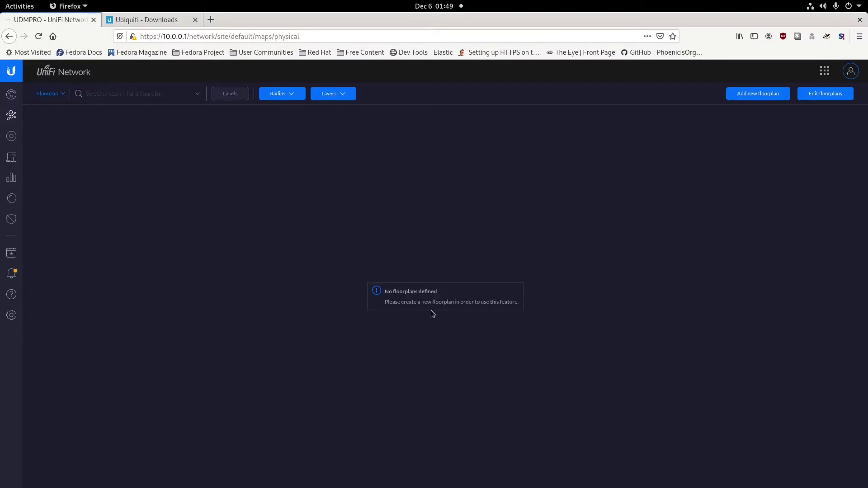
{"action": "left_click", "coordinate": [48, 94]}
{"action": "left_click", "coordinate": [52, 112]}
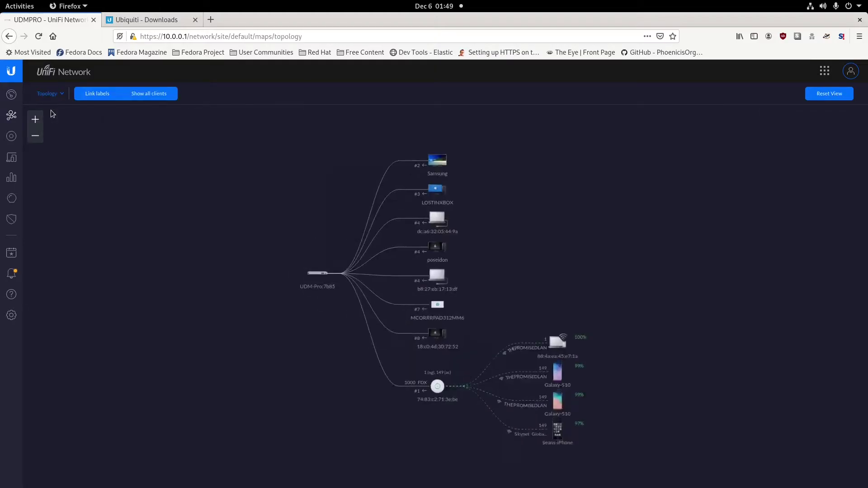
Review the dashboard's network status, WiFi metrics, anomalies, association failures and WiFi client charts
{"action": "left_click", "coordinate": [10, 95]}
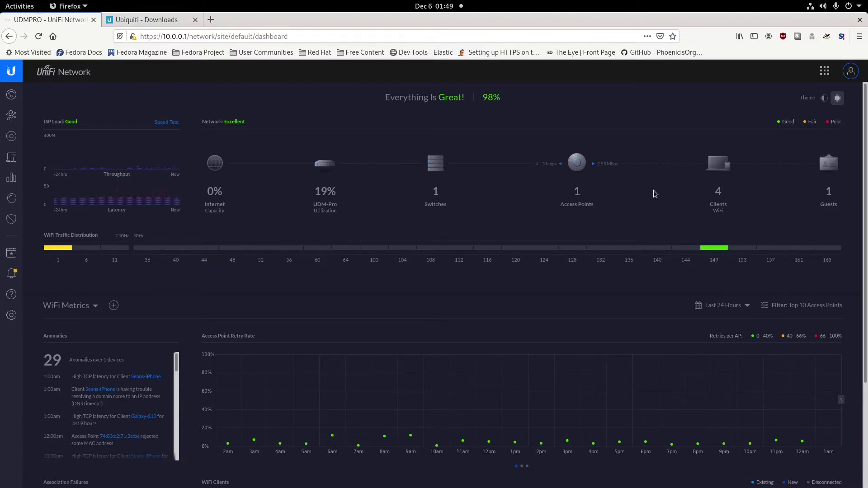
{"action": "scroll", "coordinate": [411, 271], "scroll_direction": "down", "scroll_amount": 3}
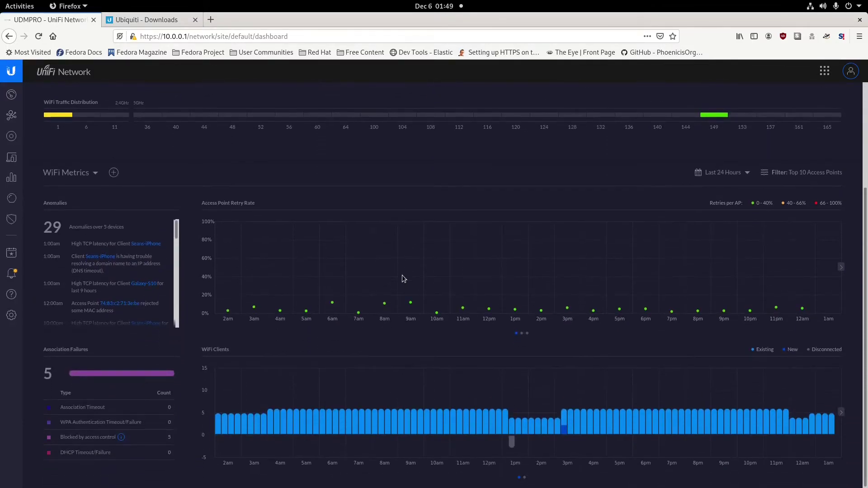
{"action": "scroll", "coordinate": [91, 203], "scroll_direction": "up", "scroll_amount": 2}
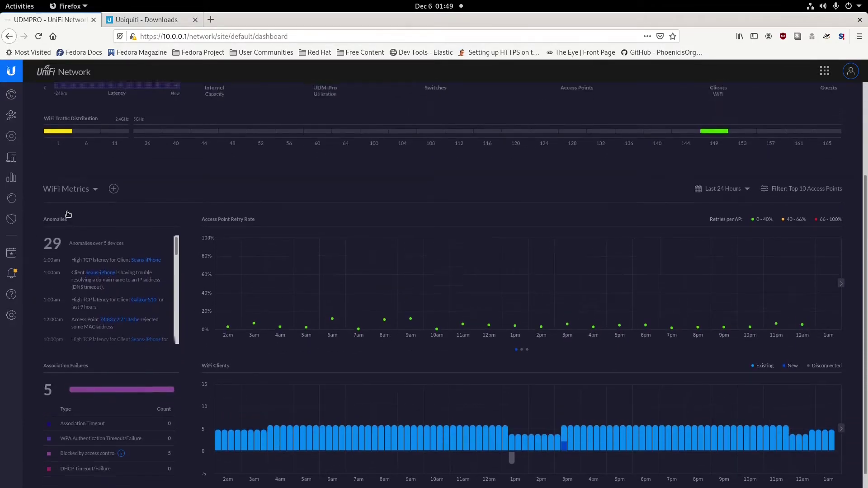
{"action": "left_click", "coordinate": [11, 94]}
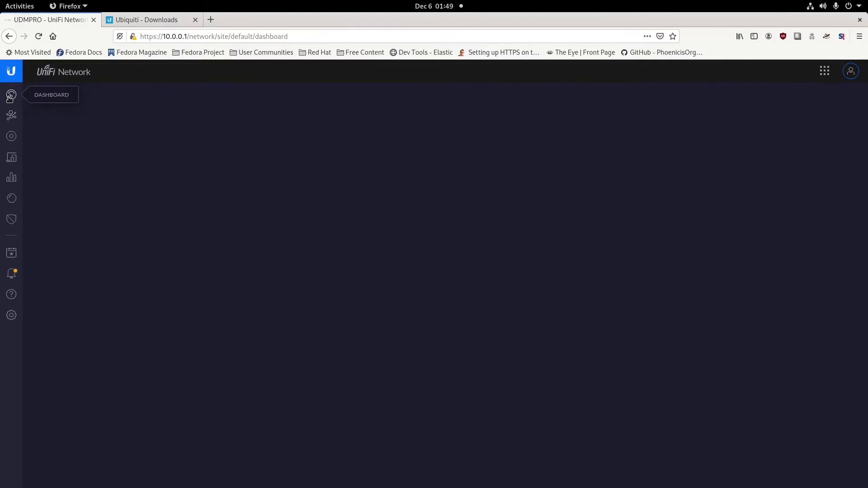
Review the classic settings for DPI, Guest Control, Profiles, Services and Controller, including floorplan and mail server options
{"action": "left_click", "coordinate": [11, 315]}
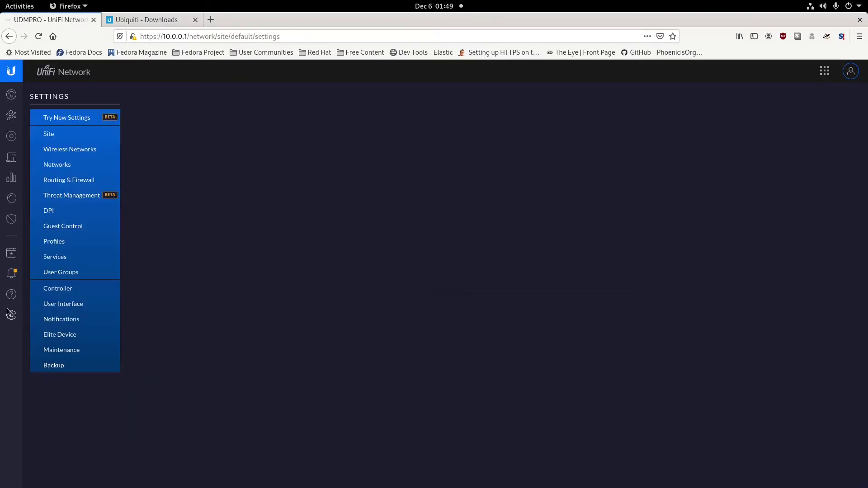
{"action": "left_click", "coordinate": [50, 211]}
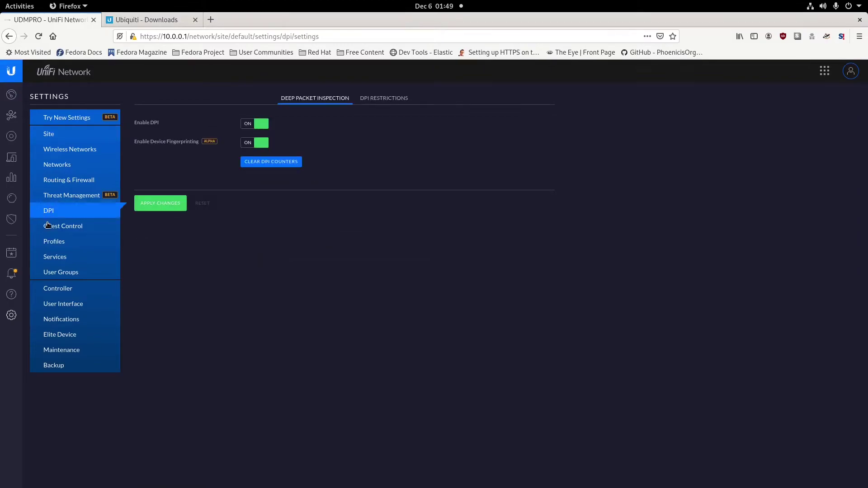
{"action": "left_click", "coordinate": [75, 229]}
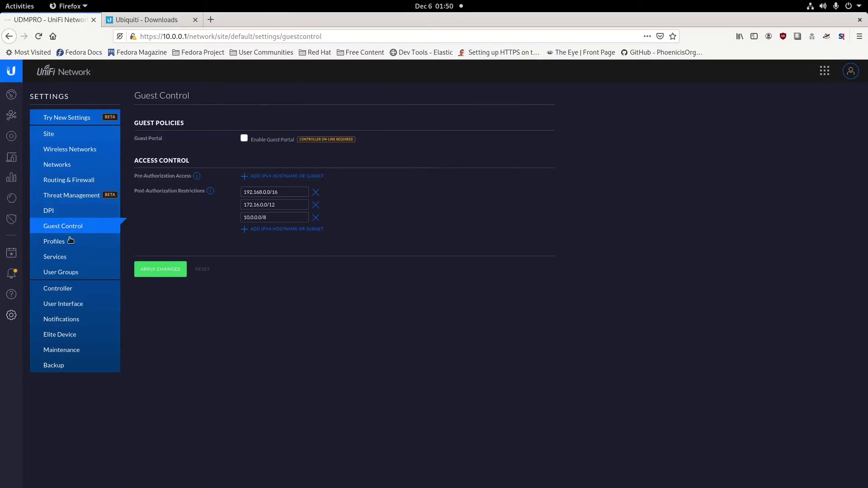
{"action": "left_click", "coordinate": [58, 244]}
{"action": "left_click", "coordinate": [56, 258]}
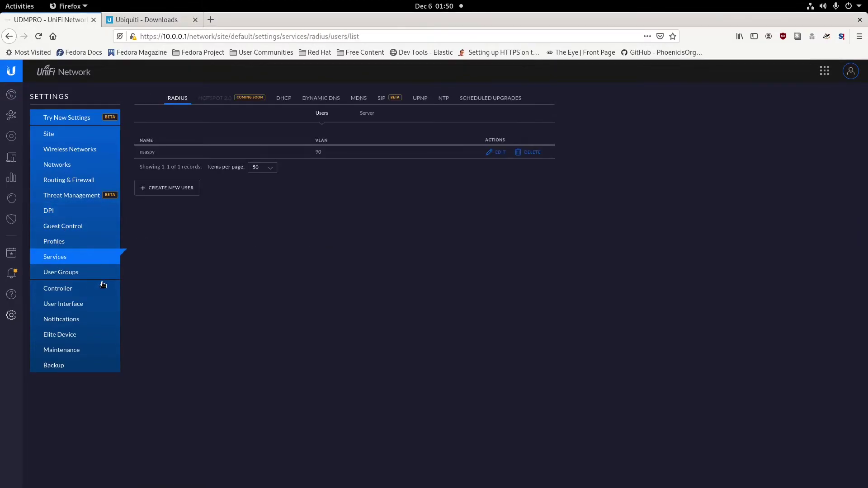
{"action": "left_click", "coordinate": [58, 291]}
{"action": "scroll", "coordinate": [189, 329], "scroll_direction": "down", "scroll_amount": 2}
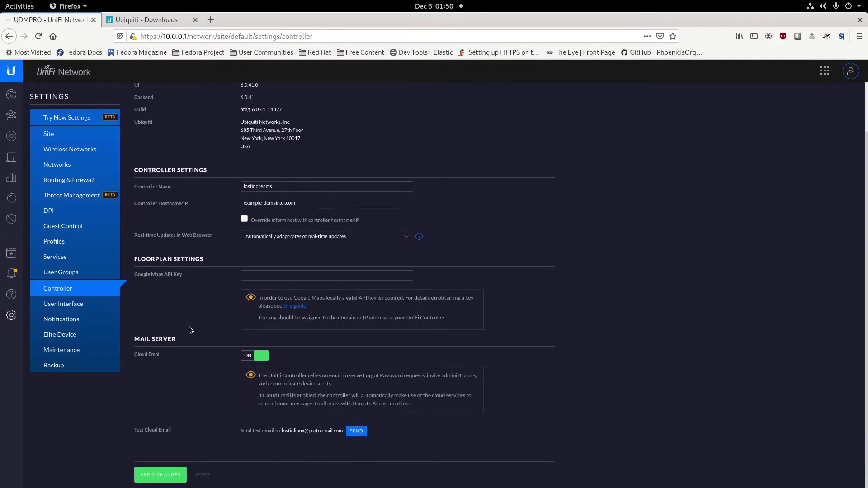
Review the User Interface display, data and notification settings, and enable Use browser theme
{"action": "left_click", "coordinate": [62, 307]}
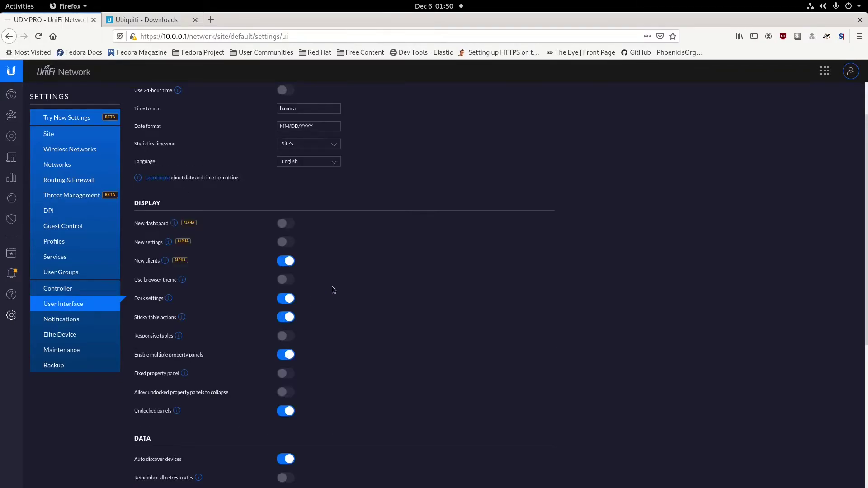
{"action": "scroll", "coordinate": [335, 283], "scroll_direction": "down", "scroll_amount": 1}
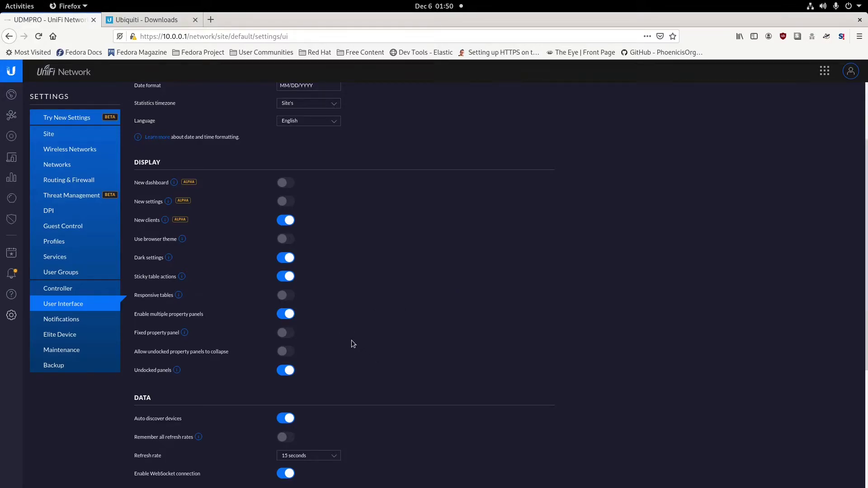
{"action": "scroll", "coordinate": [352, 343], "scroll_direction": "down", "scroll_amount": 1}
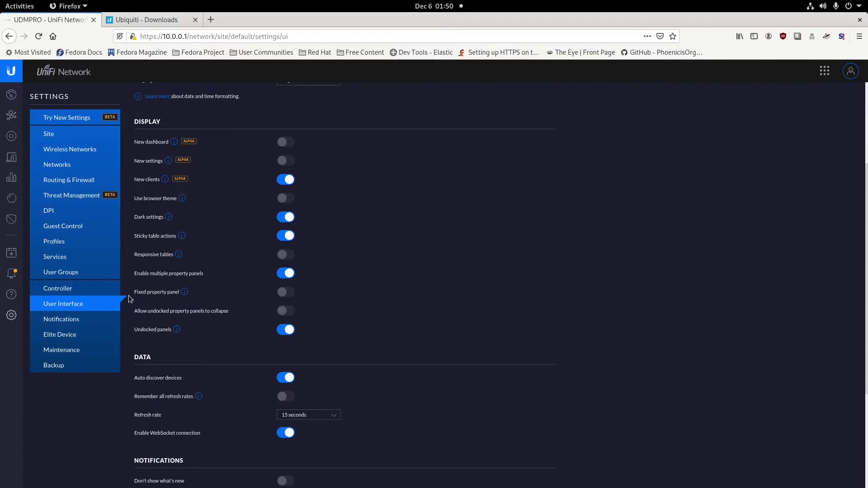
{"action": "left_click", "coordinate": [290, 203]}
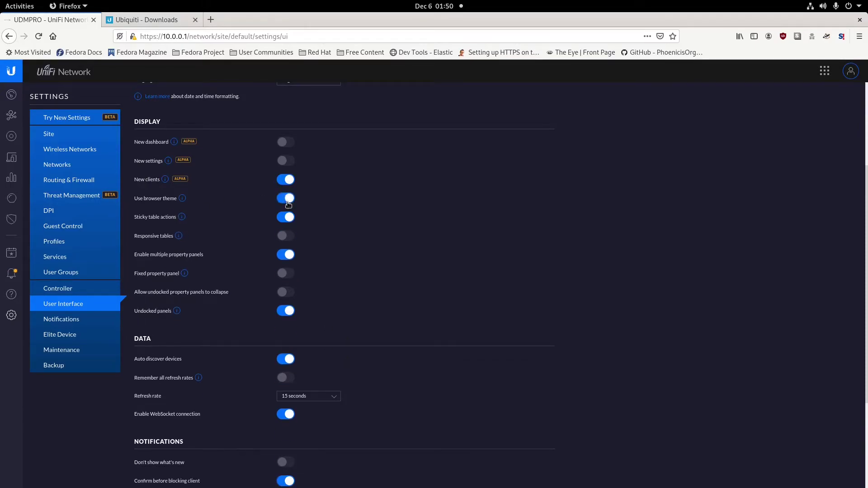
{"action": "scroll", "coordinate": [386, 305], "scroll_direction": "down", "scroll_amount": 3}
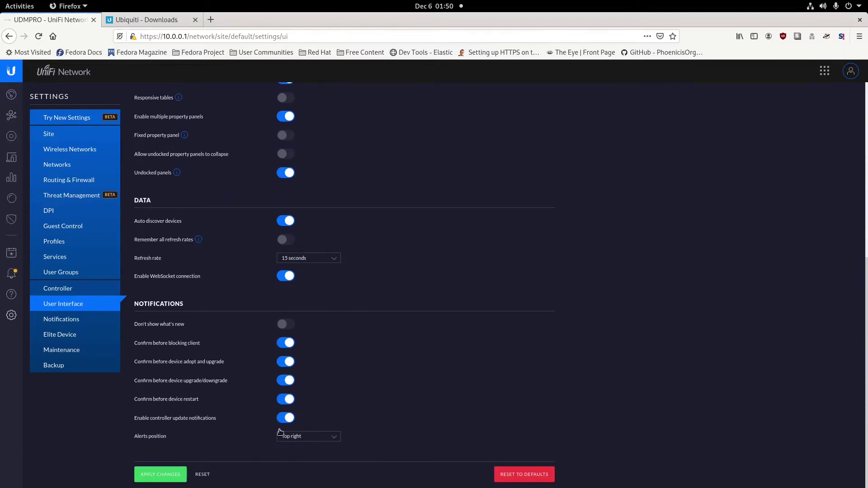
Review the Backup, Maintenance and Elite Device settings
{"action": "left_click", "coordinate": [56, 366]}
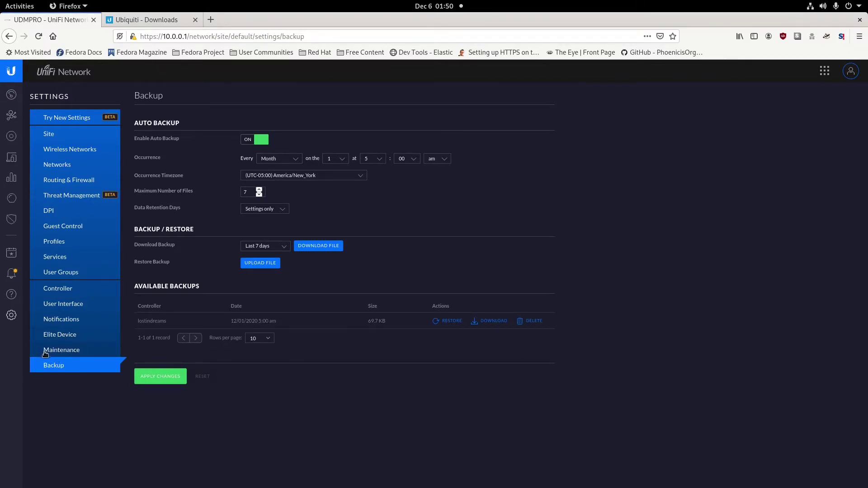
{"action": "left_click", "coordinate": [57, 351]}
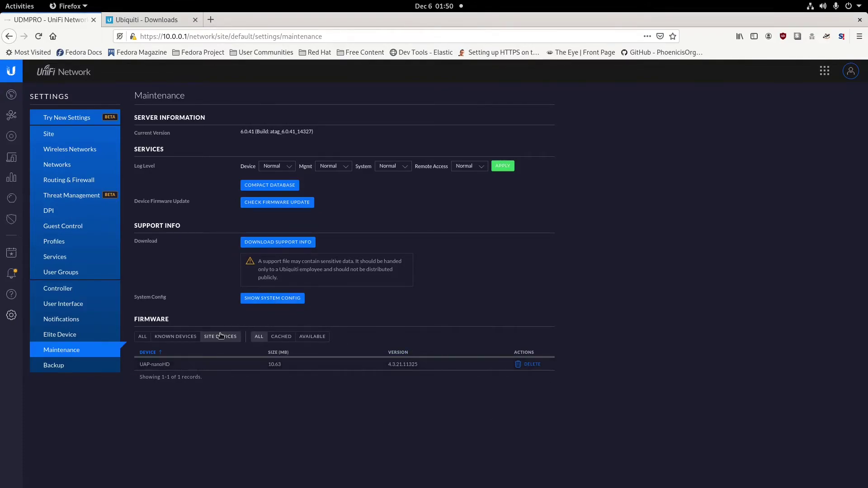
{"action": "left_click", "coordinate": [63, 335]}
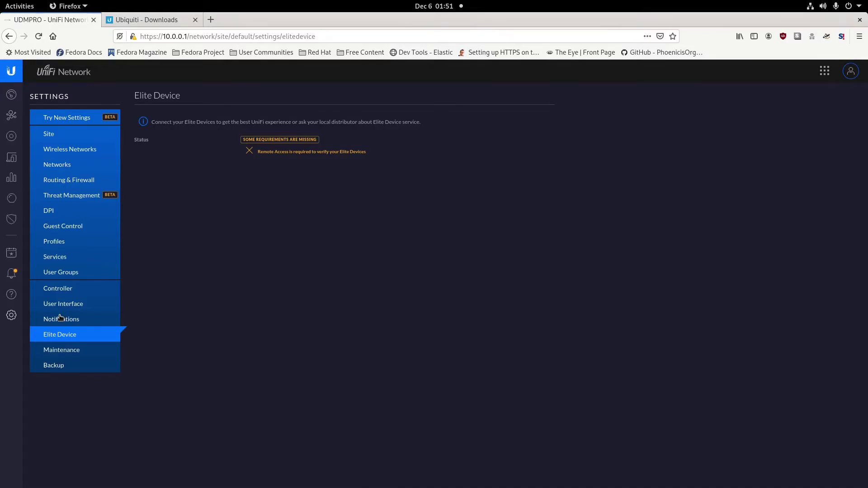
Examine the AP and gateway event options in the Notifications settings, and collapse both groups
{"action": "left_click", "coordinate": [60, 319]}
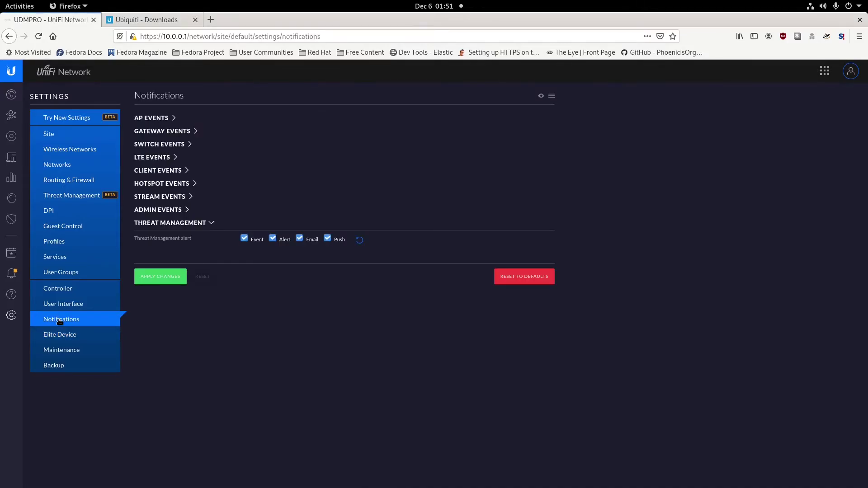
{"action": "left_click", "coordinate": [148, 118]}
{"action": "left_click", "coordinate": [148, 119]}
{"action": "left_click", "coordinate": [150, 132]}
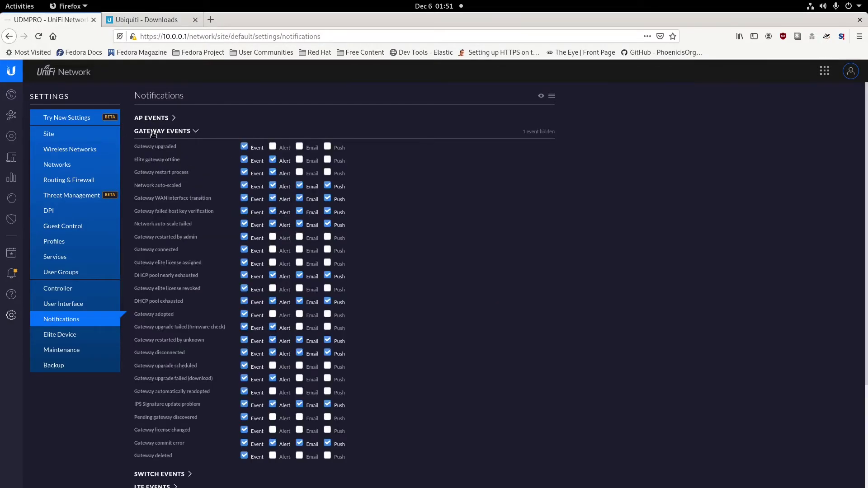
{"action": "left_click", "coordinate": [153, 132]}
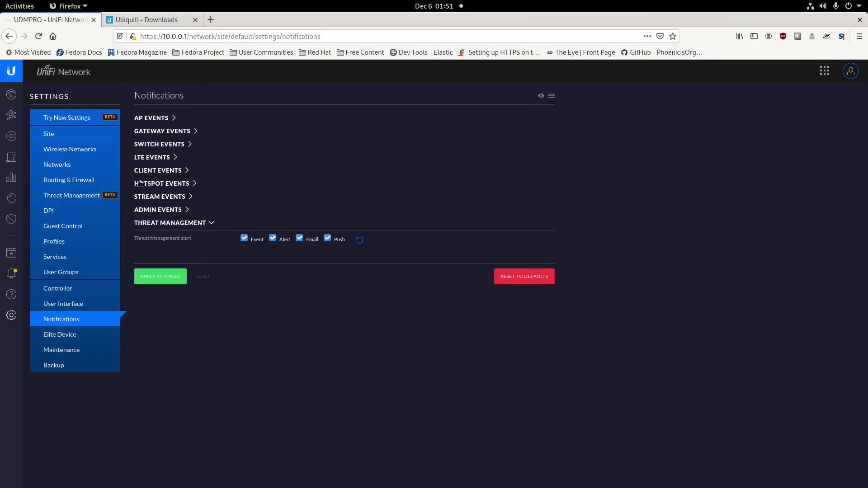
Set the Threat Management alert to notify by Email and Push only, with Event and Alert off
{"action": "left_click", "coordinate": [172, 223]}
{"action": "left_click", "coordinate": [172, 222]}
{"action": "left_click", "coordinate": [312, 239]}
{"action": "left_click", "coordinate": [273, 240]}
{"action": "left_click", "coordinate": [244, 239]}
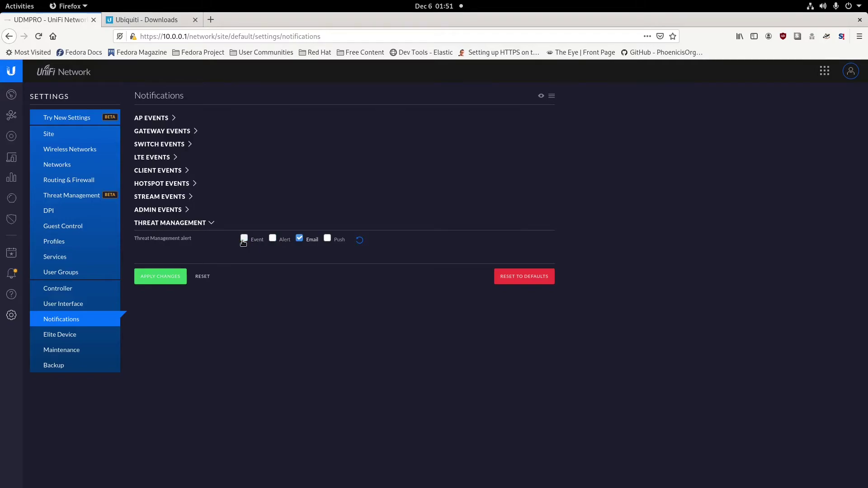
{"action": "left_click", "coordinate": [326, 239]}
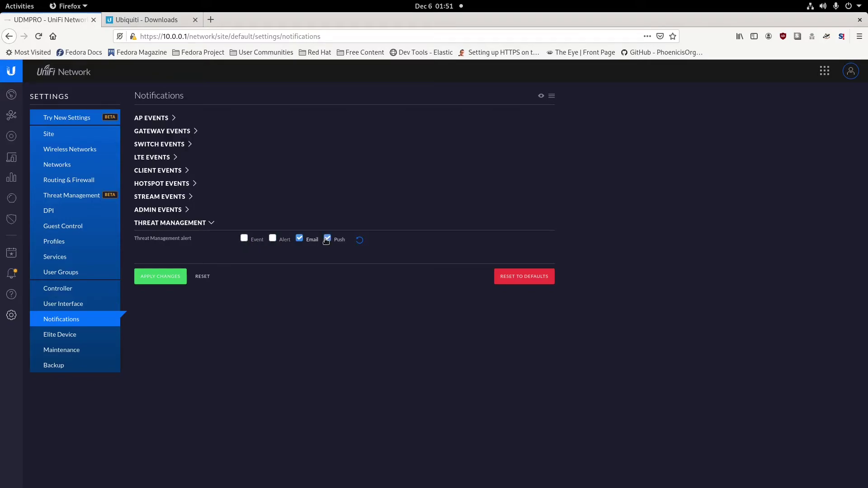
{"action": "left_click", "coordinate": [170, 279]}
Expand and review the admin, stream, hotspot, client, LTE, switch, gateway and AP event notification options
{"action": "left_click", "coordinate": [170, 210]}
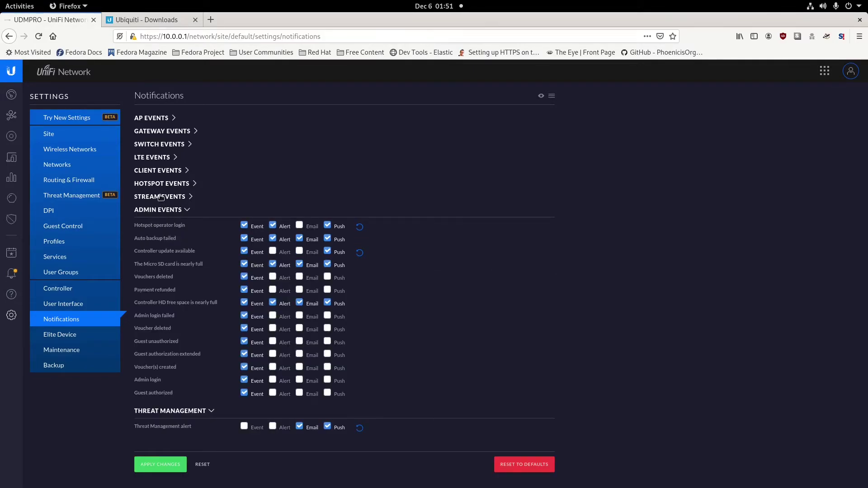
{"action": "left_click", "coordinate": [160, 197]}
{"action": "left_click", "coordinate": [155, 184]}
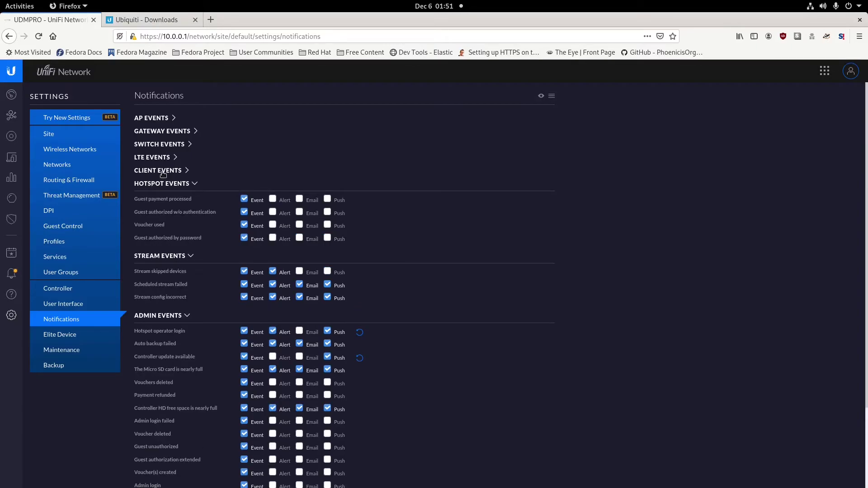
{"action": "left_click", "coordinate": [163, 172]}
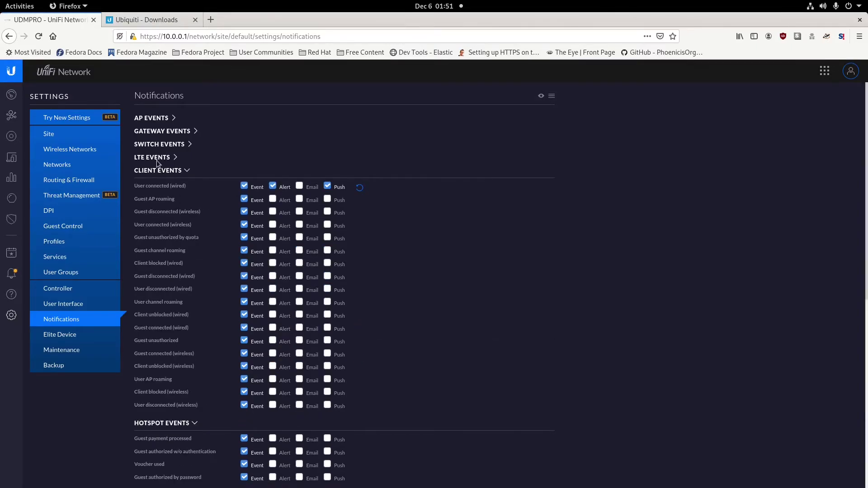
{"action": "left_click", "coordinate": [157, 158]}
{"action": "left_click", "coordinate": [163, 144]}
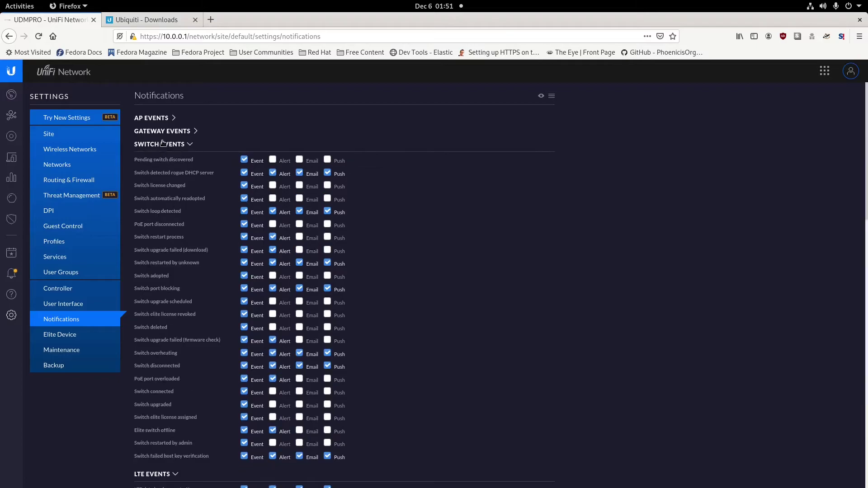
{"action": "left_click", "coordinate": [159, 131]}
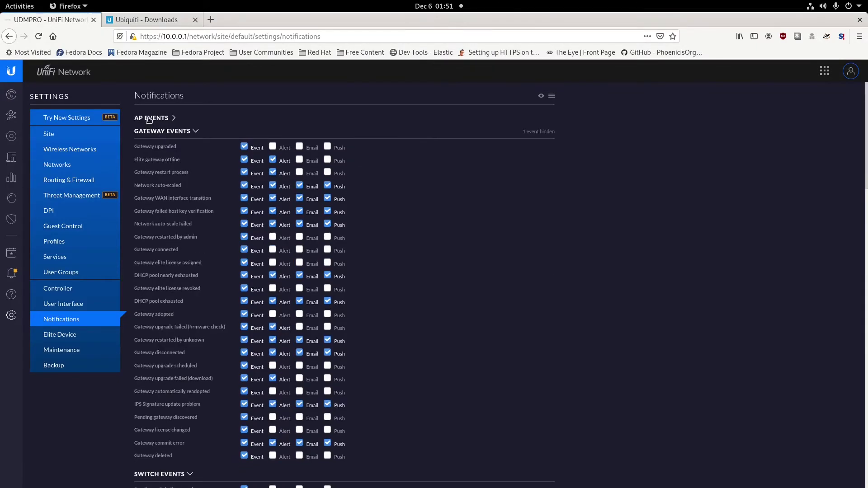
{"action": "left_click", "coordinate": [149, 119]}
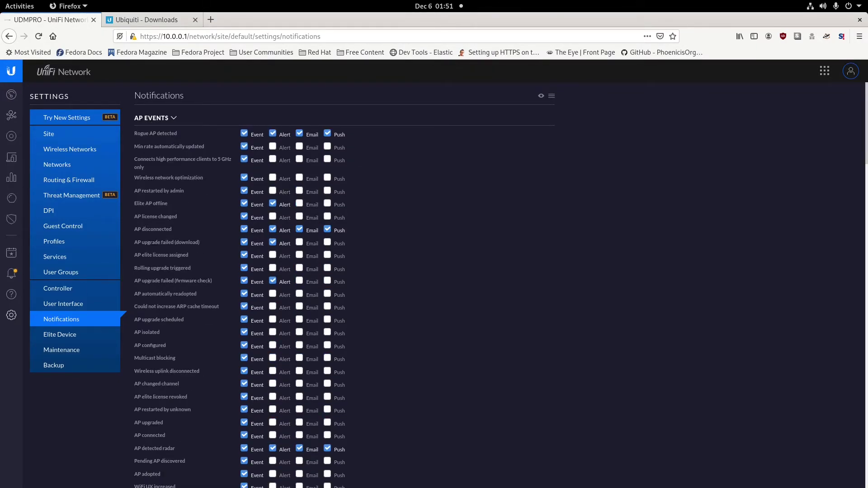
Review the Site settings from the site configuration down to device authentication
{"action": "left_click", "coordinate": [11, 315]}
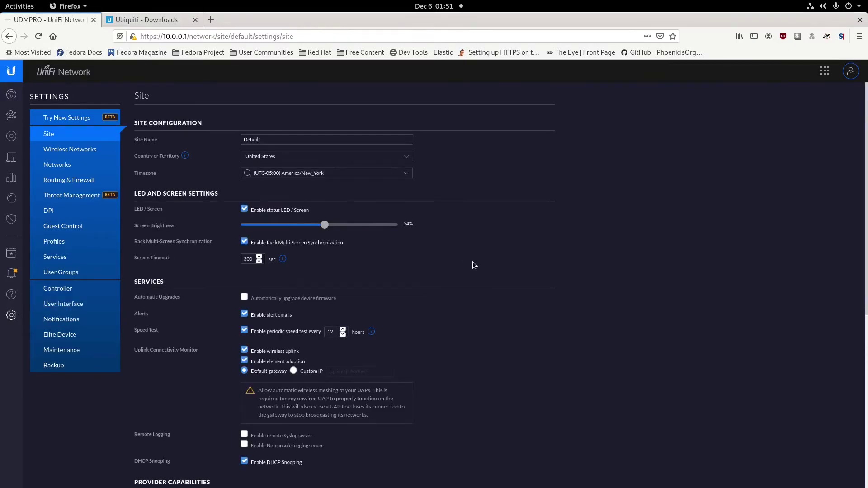
{"action": "scroll", "coordinate": [474, 266], "scroll_direction": "down", "scroll_amount": 10}
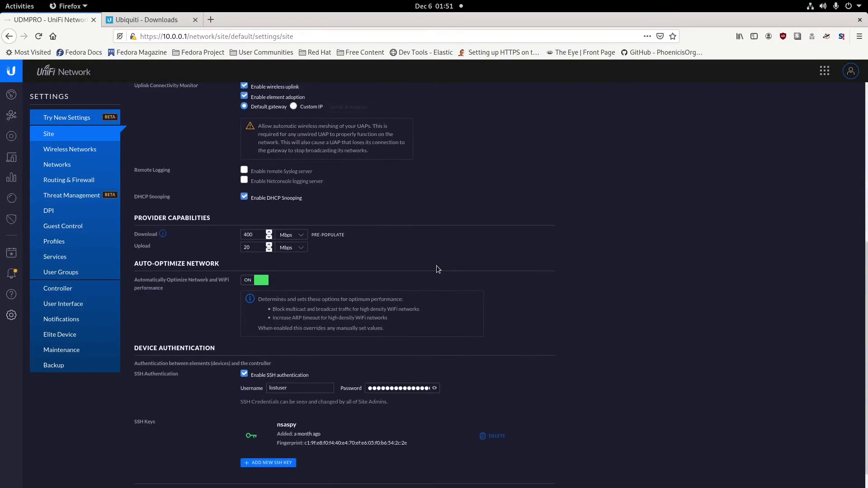
{"action": "scroll", "coordinate": [432, 265], "scroll_direction": "down", "scroll_amount": 1}
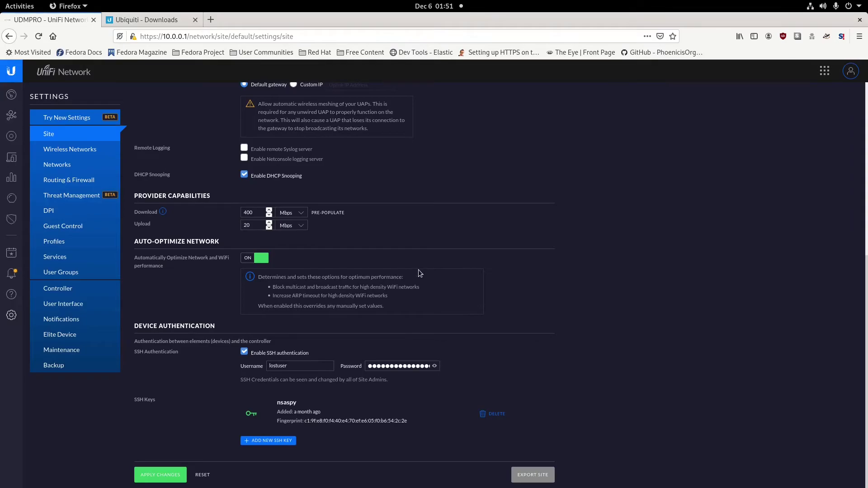
{"action": "scroll", "coordinate": [397, 222], "scroll_direction": "up", "scroll_amount": 10}
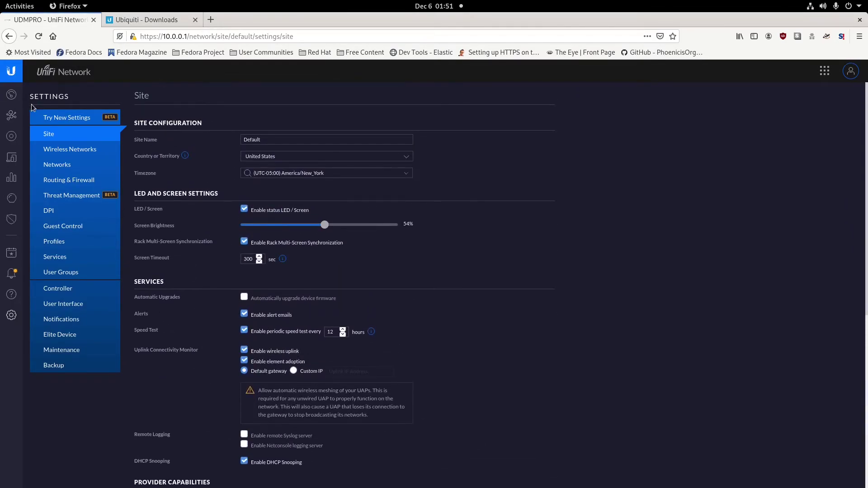
Return to the dashboard, check the WiFi traffic distribution and speed test results, and inspect the access point's client details
{"action": "left_click", "coordinate": [11, 94]}
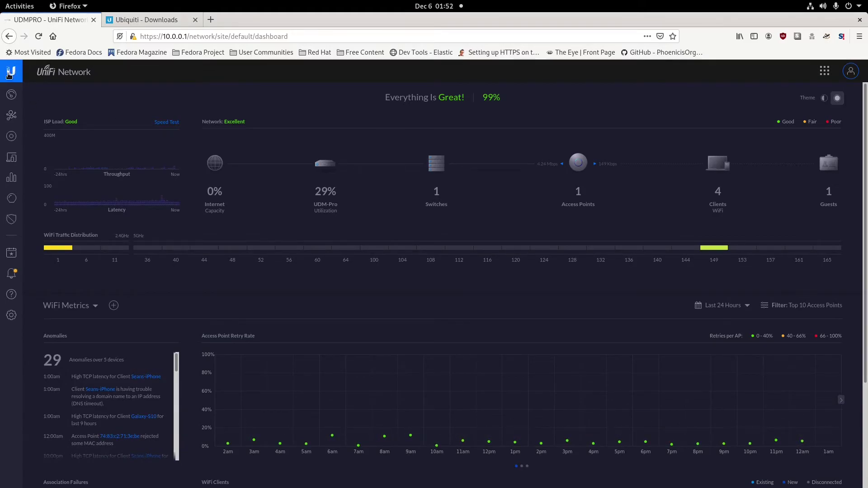
{"action": "mouse_move", "coordinate": [58, 251]}
{"action": "mouse_move", "coordinate": [814, 249]}
{"action": "left_click", "coordinate": [170, 127]}
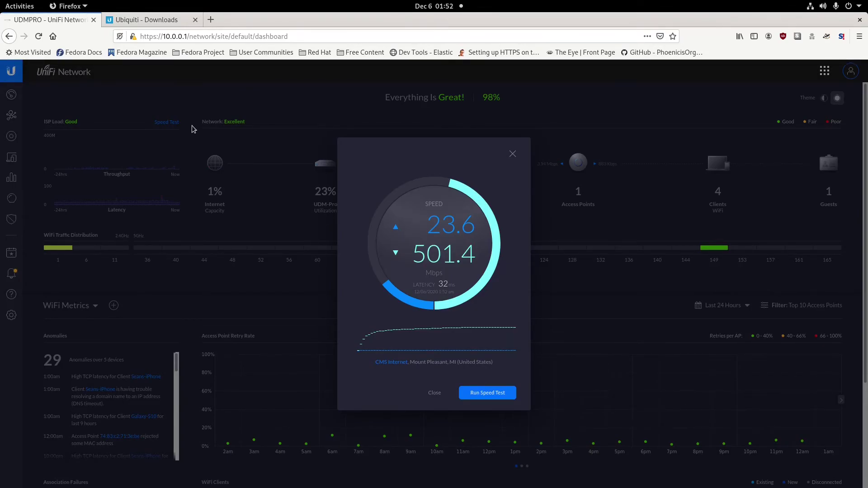
{"action": "left_click", "coordinate": [513, 154]}
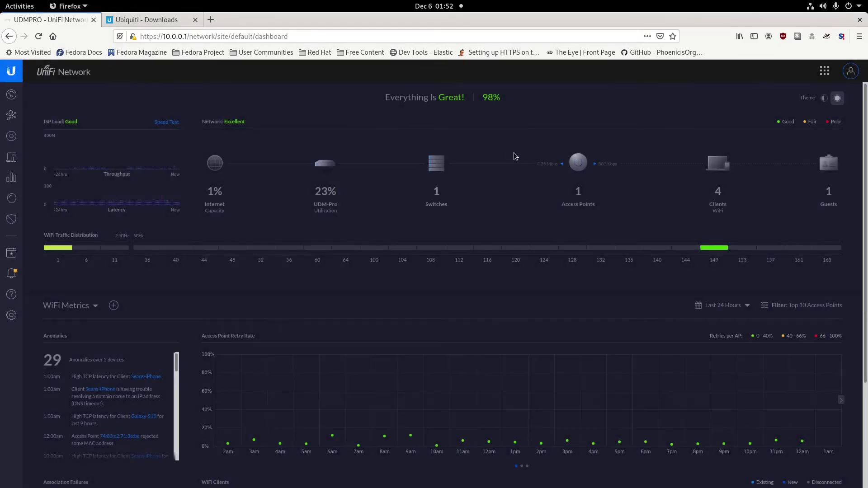
{"action": "left_click", "coordinate": [17, 99]}
{"action": "mouse_move", "coordinate": [576, 166]}
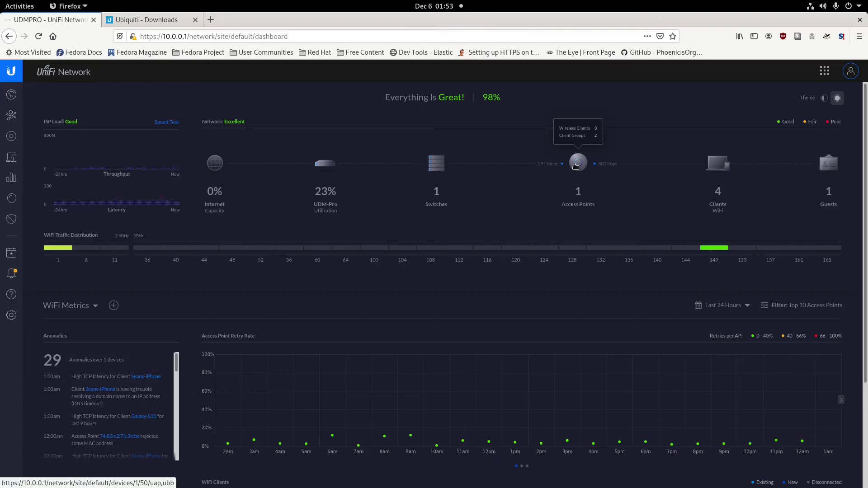